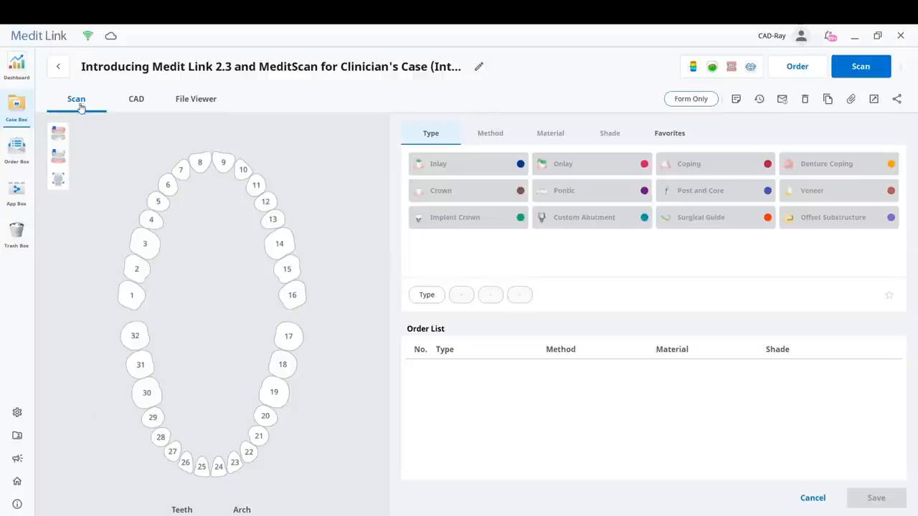
Step: View the case's CAD form and file viewer, and return to the scan form
left_click(136, 100)
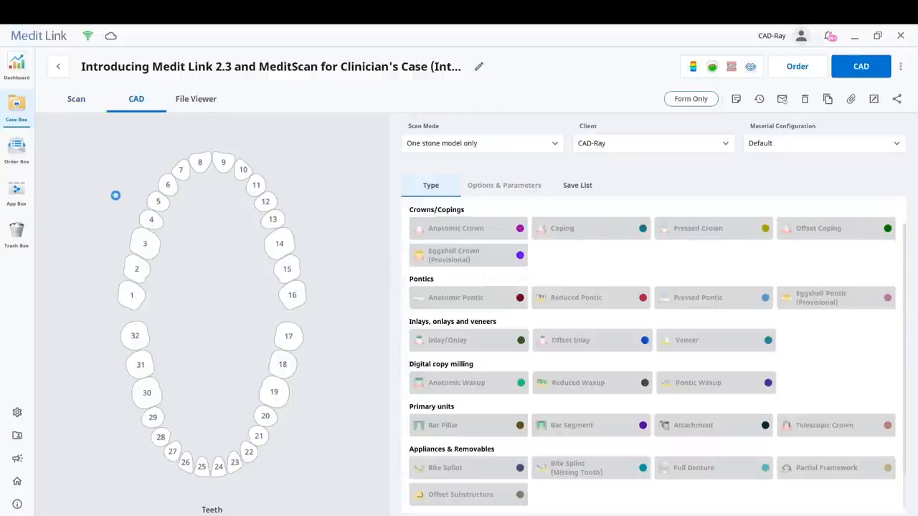
left_click(197, 99)
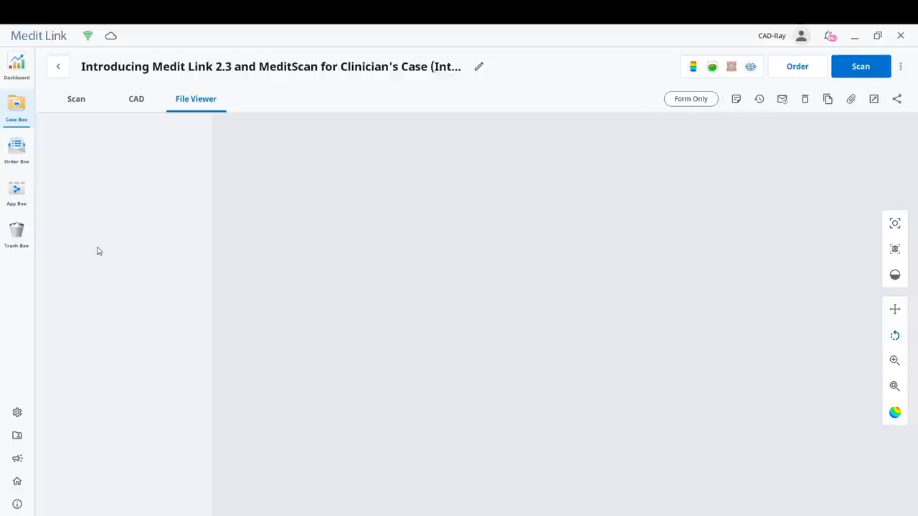
left_click(76, 102)
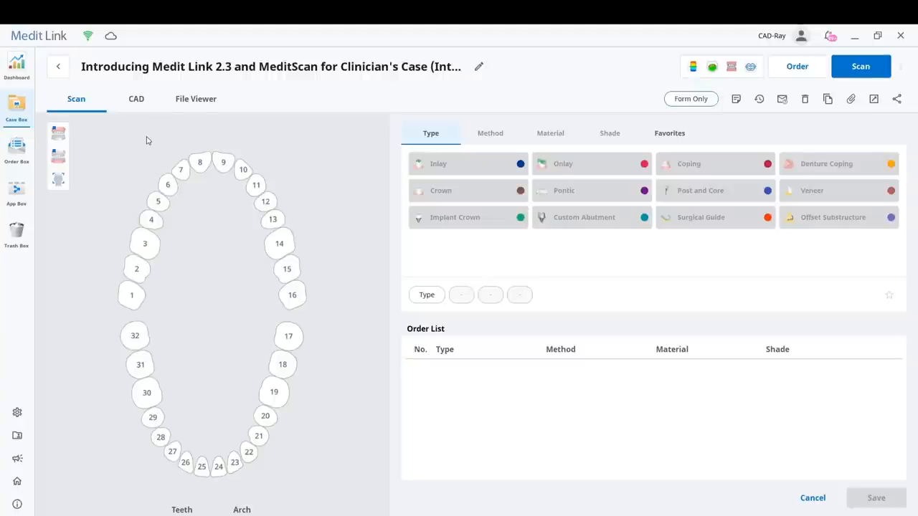
Step: Turn on the first and third scan options beside the tooth chart, and preview the arch-based order types
left_click(61, 140)
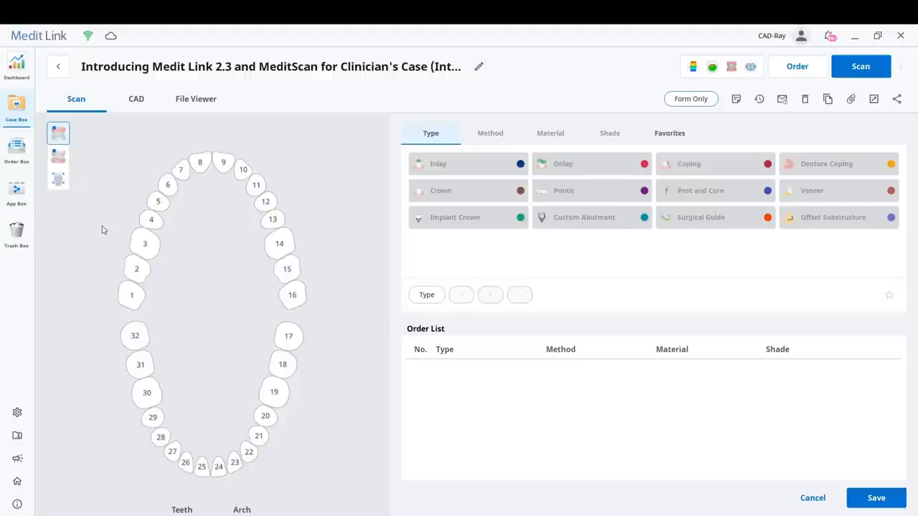
left_click(58, 180)
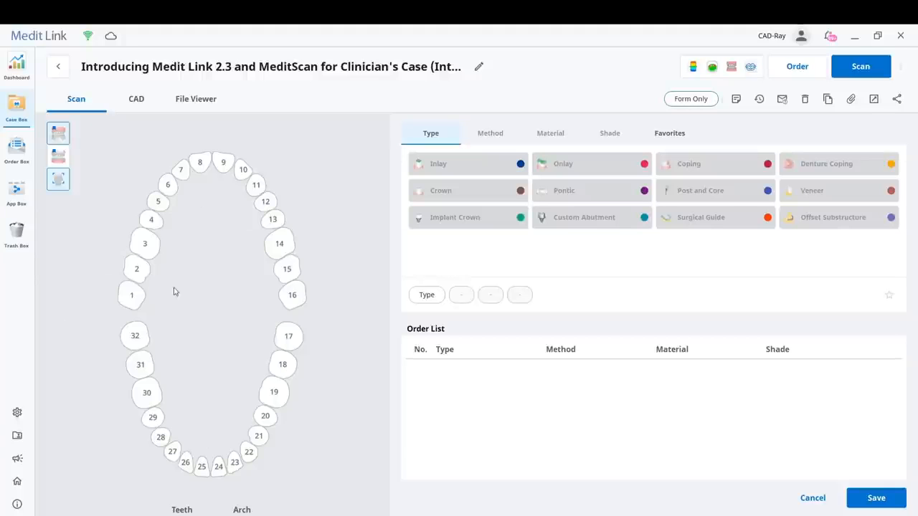
left_click(242, 510)
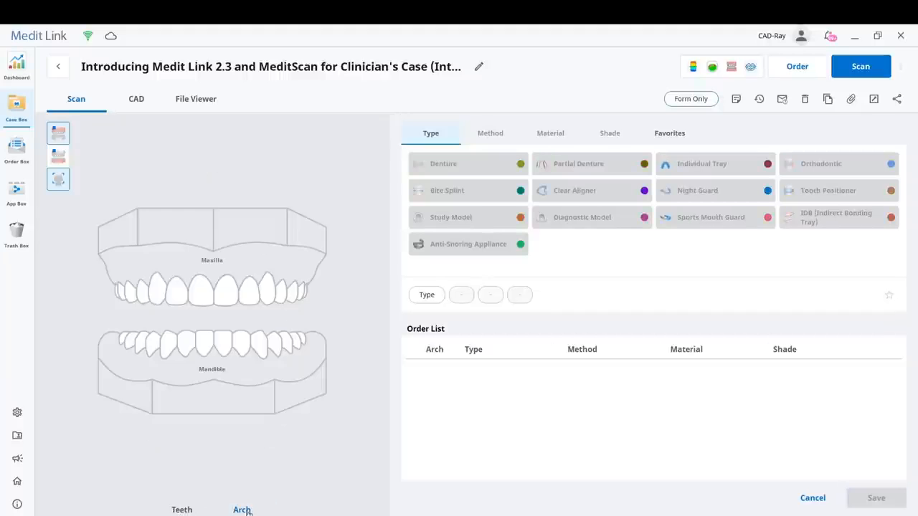
left_click(182, 510)
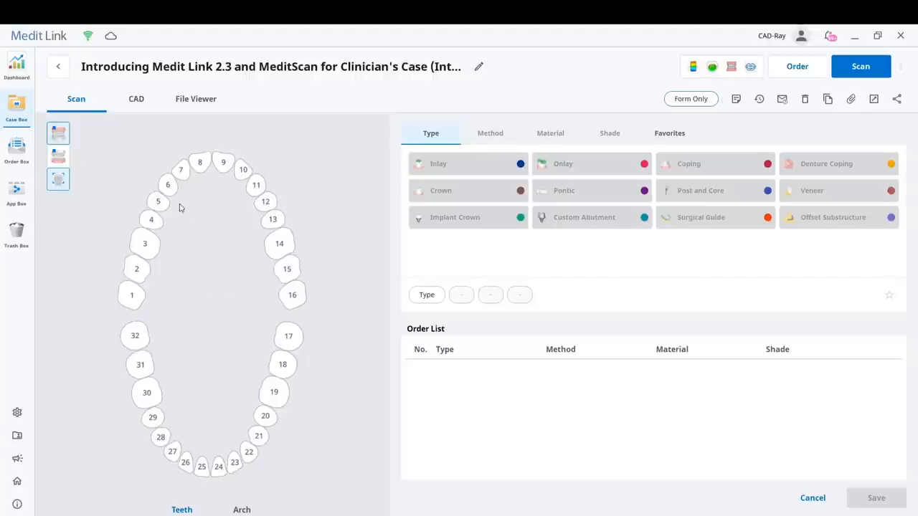
Step: Order a crown for tooth 3 with the Anatomic method, e.max material and shade A1
left_click(152, 245)
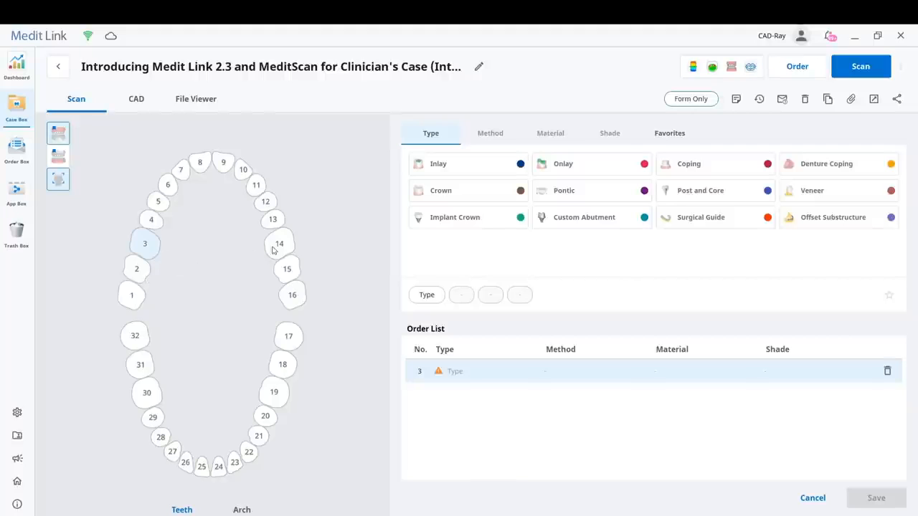
left_click(445, 192)
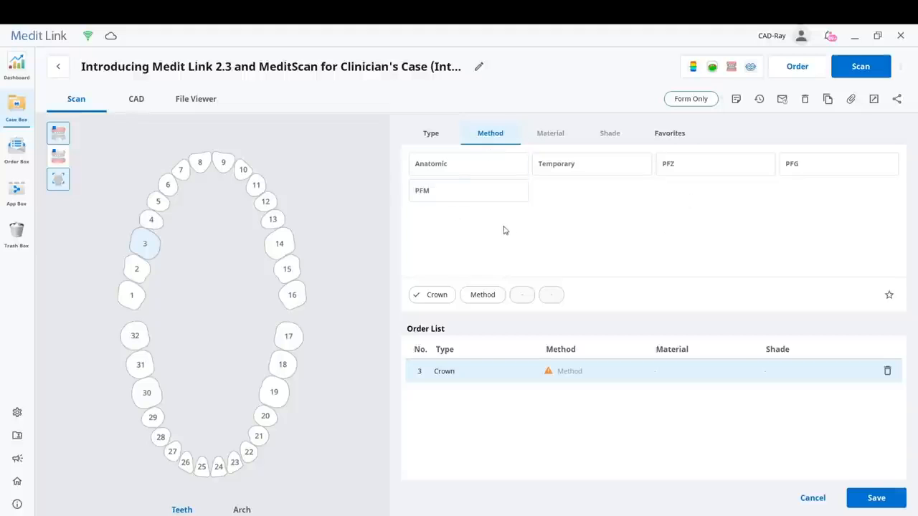
left_click(467, 170)
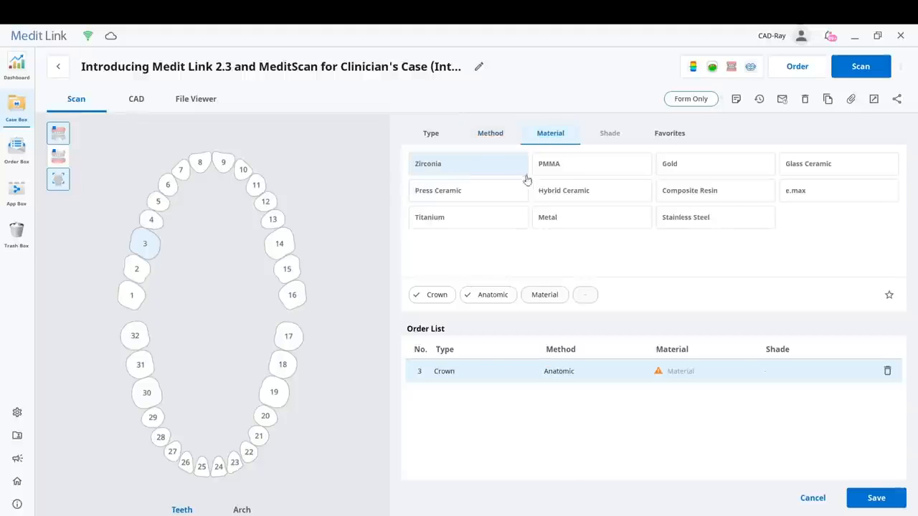
left_click(822, 191)
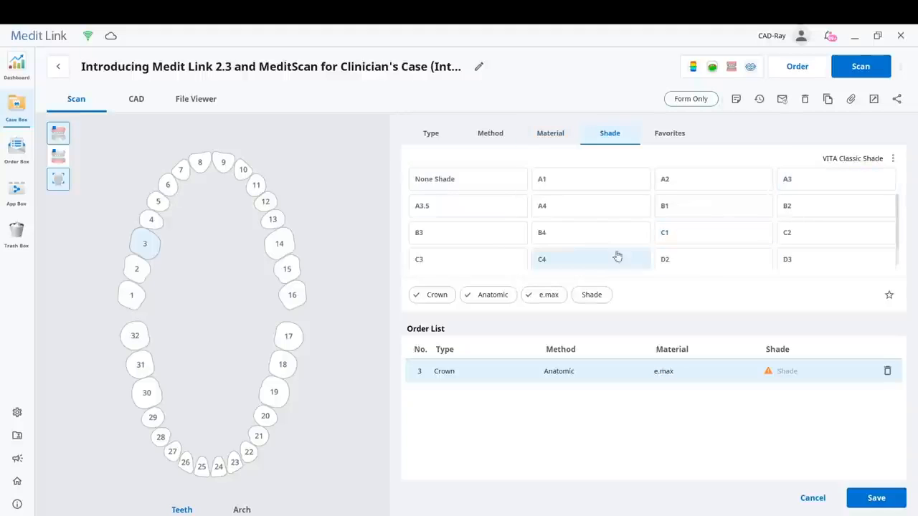
left_click(572, 187)
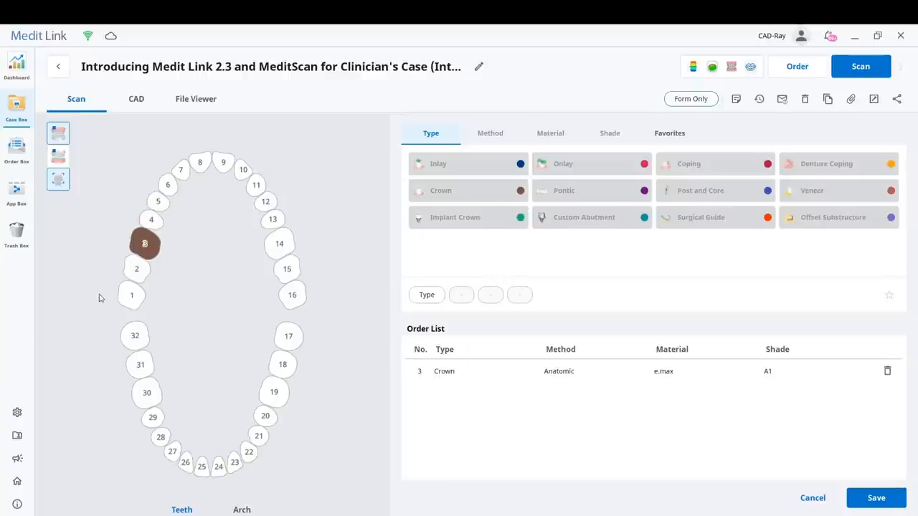
Step: Turn off the selected scan options and change the scan form from teeth to arch, clearing all order settings
left_click(62, 185)
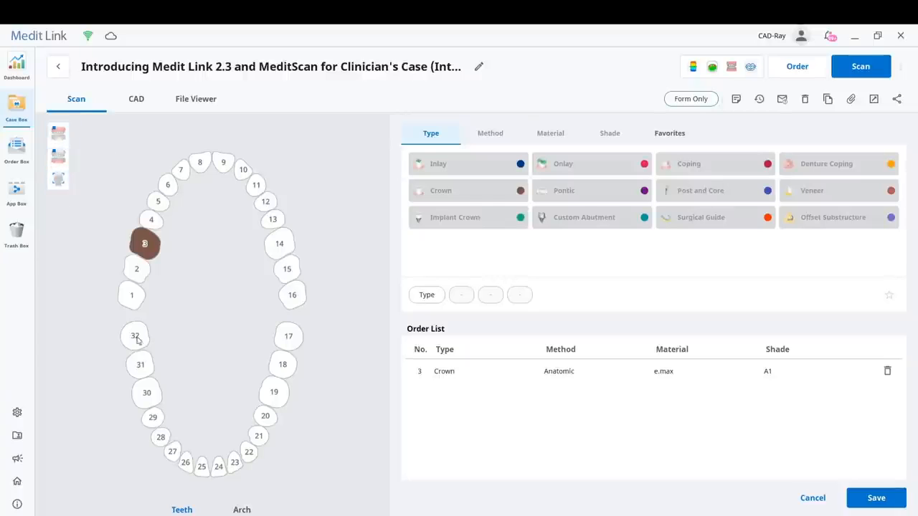
left_click(242, 510)
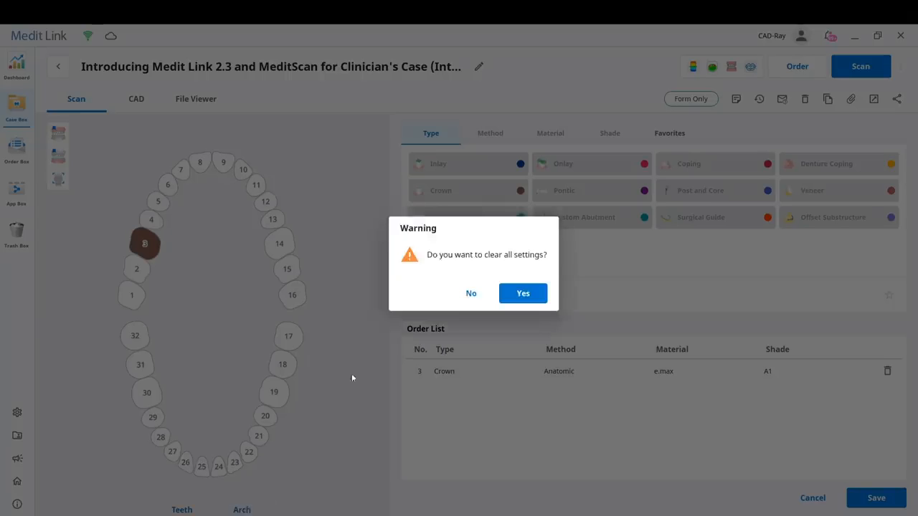
left_click(516, 296)
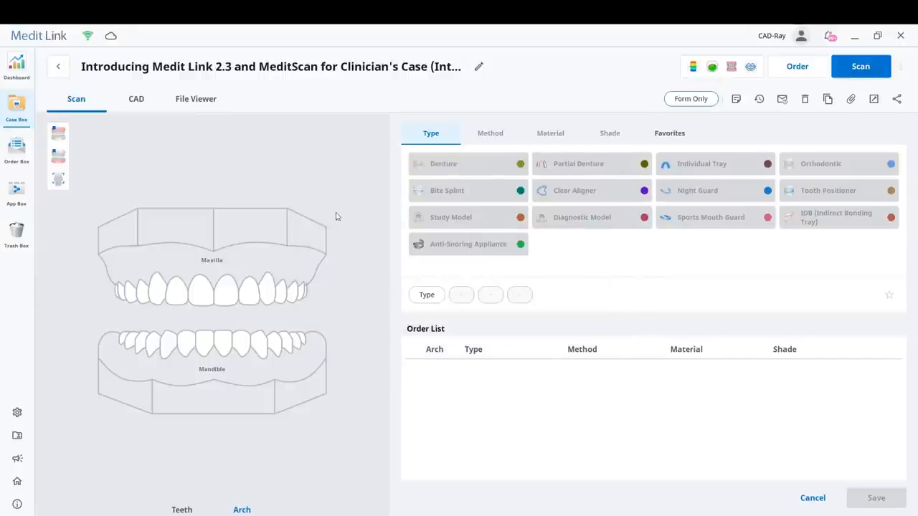
Step: Try selecting each arch, and order a Diagnostic Model for the maxilla
left_click(241, 263)
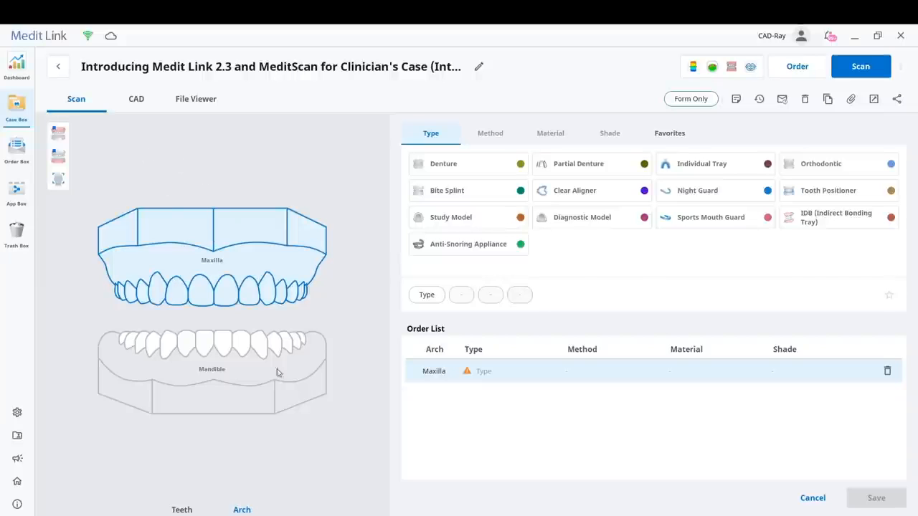
left_click(250, 378)
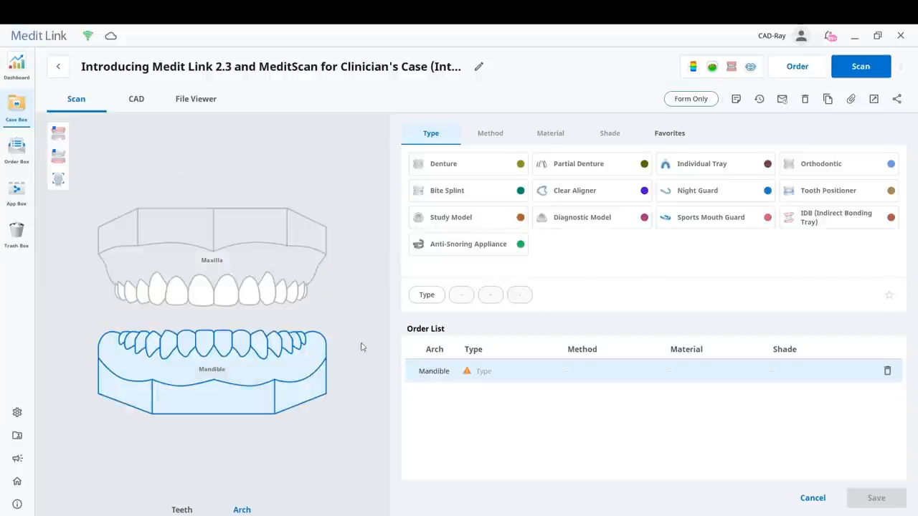
left_click(258, 264)
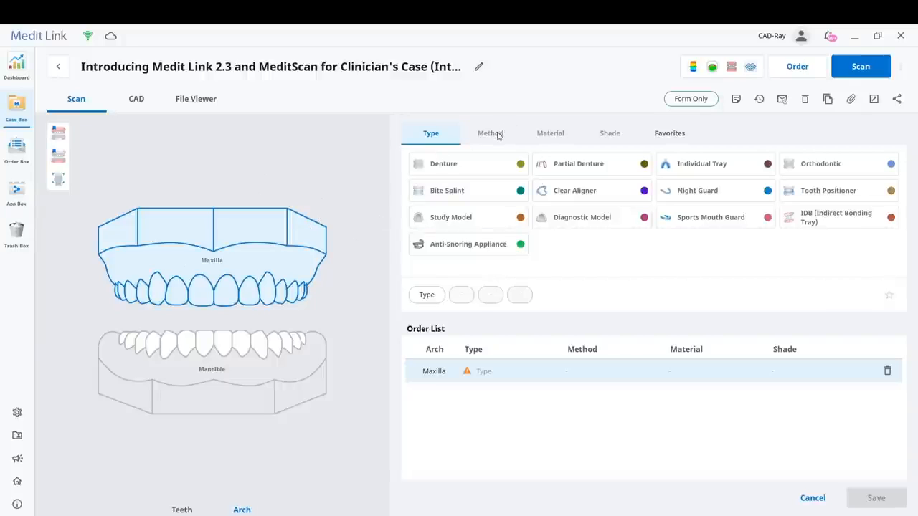
left_click(566, 226)
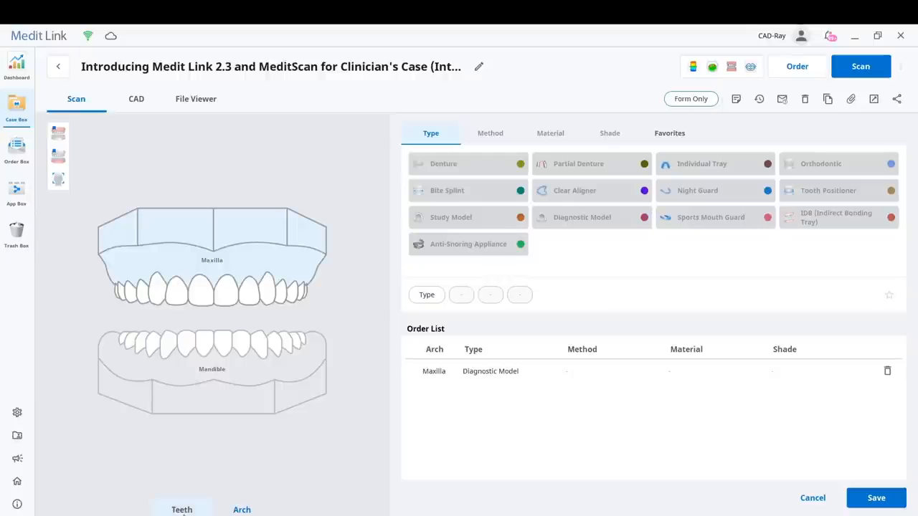
Step: Change the scan form back to teeth, clearing the arch order, and check the empty CAD form
left_click(191, 505)
left_click(515, 292)
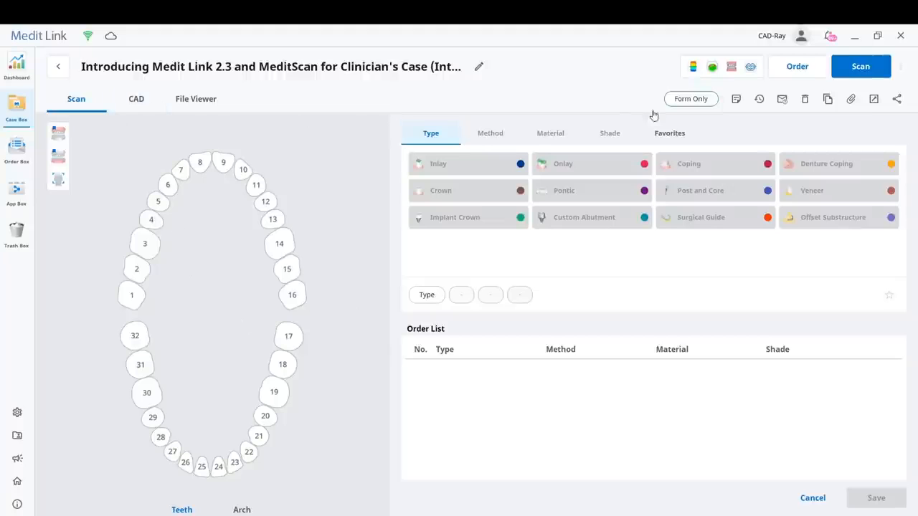
left_click(133, 102)
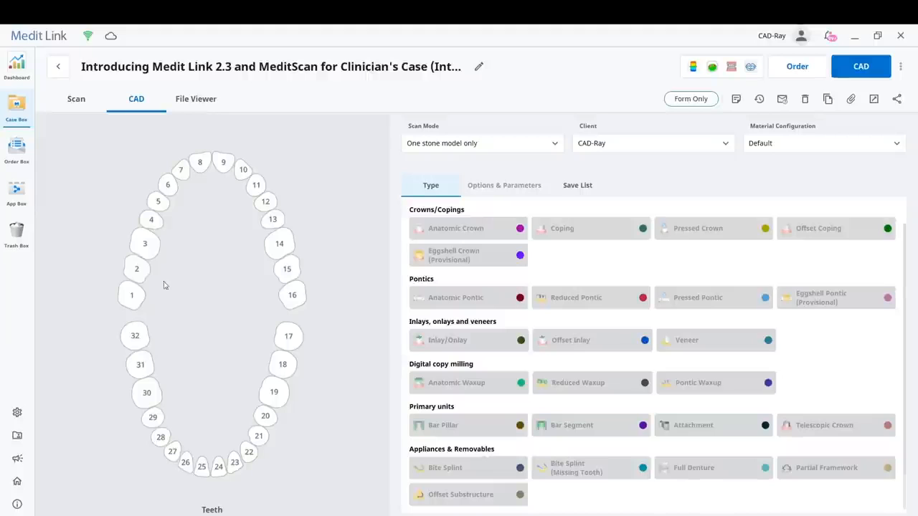
left_click(81, 104)
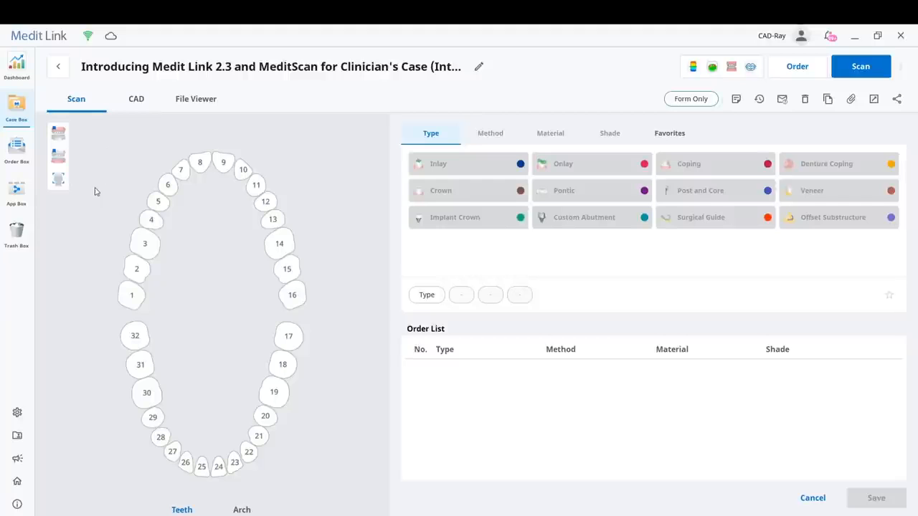
Step: Fill in the scan form with an Anatomic e.max crown in shade A1 on tooth 3
left_click(144, 246)
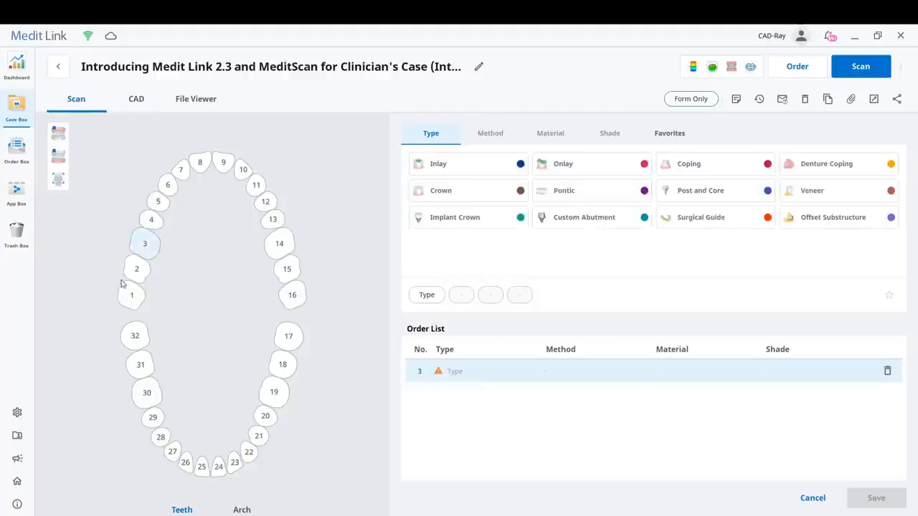
left_click(433, 198)
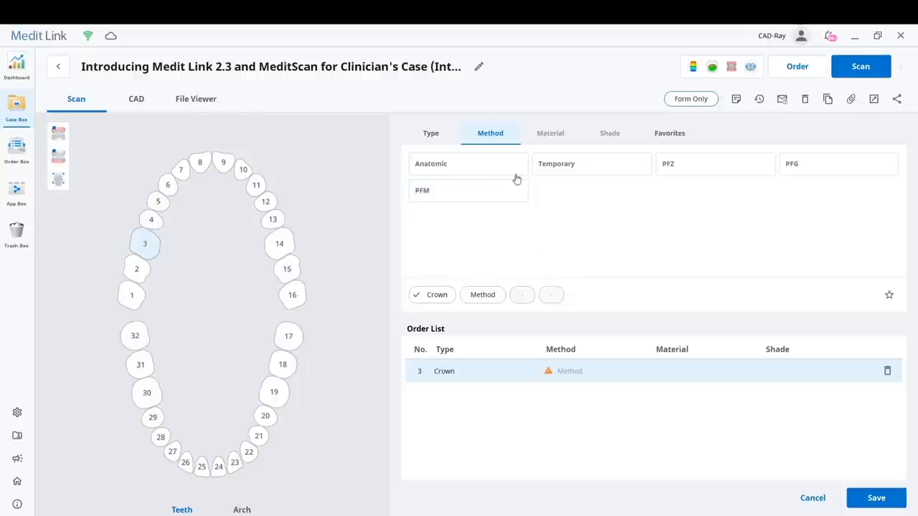
left_click(480, 170)
left_click(804, 194)
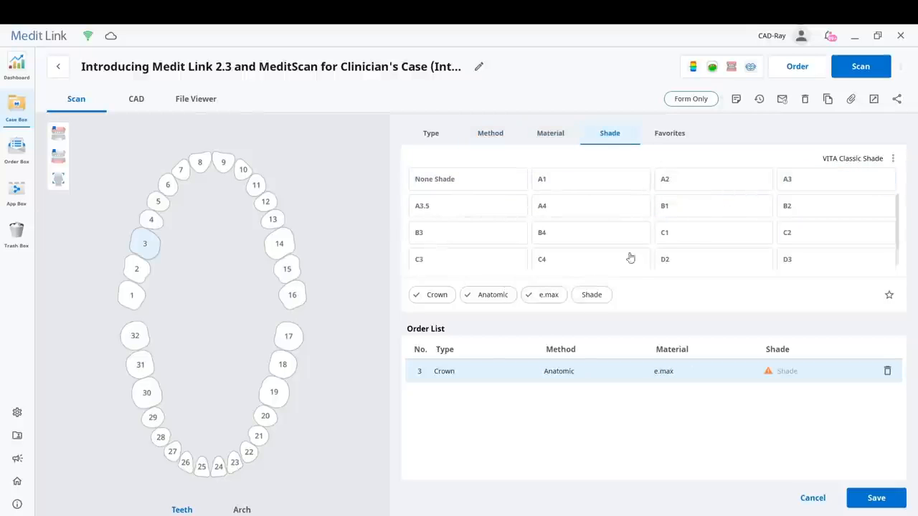
left_click(567, 180)
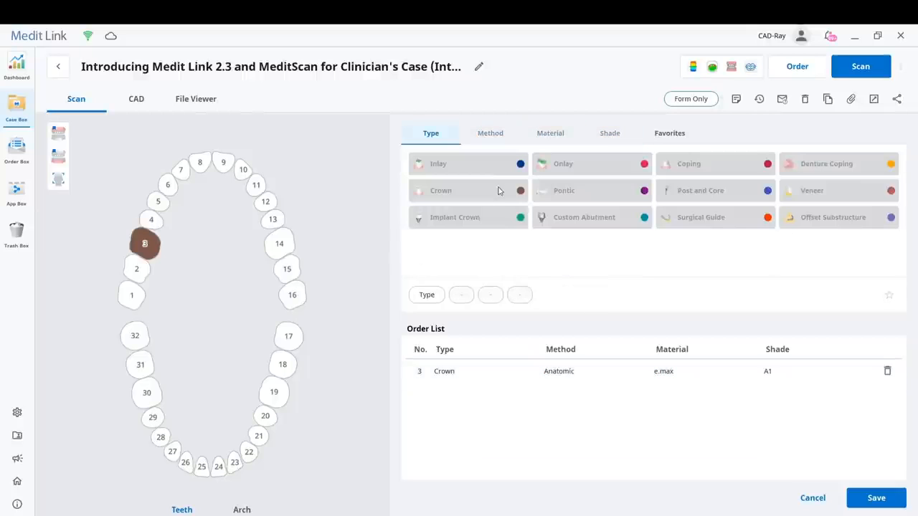
Step: In the CAD form, set the tooth 3 anatomic crown's mill to 3/4-Axis and its material to Lithium Disilicate
left_click(135, 105)
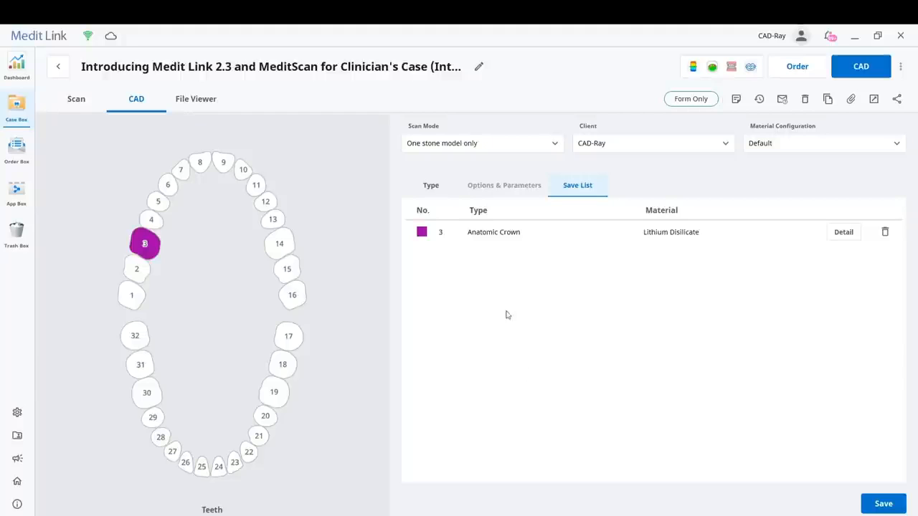
double_click(483, 239)
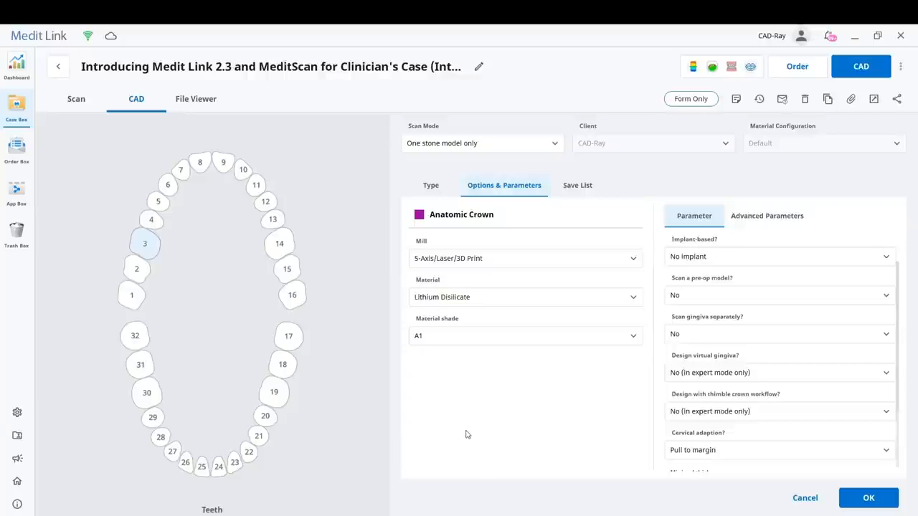
left_click(464, 263)
left_click(455, 304)
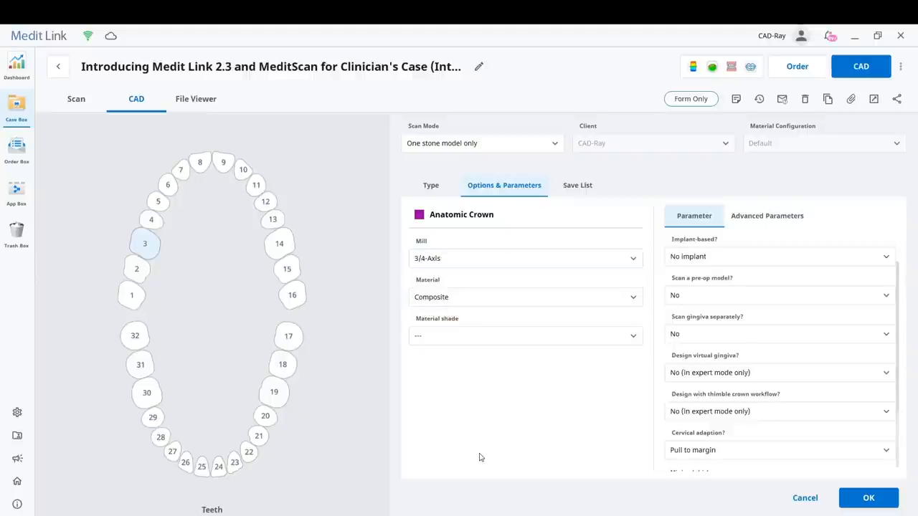
left_click(445, 294)
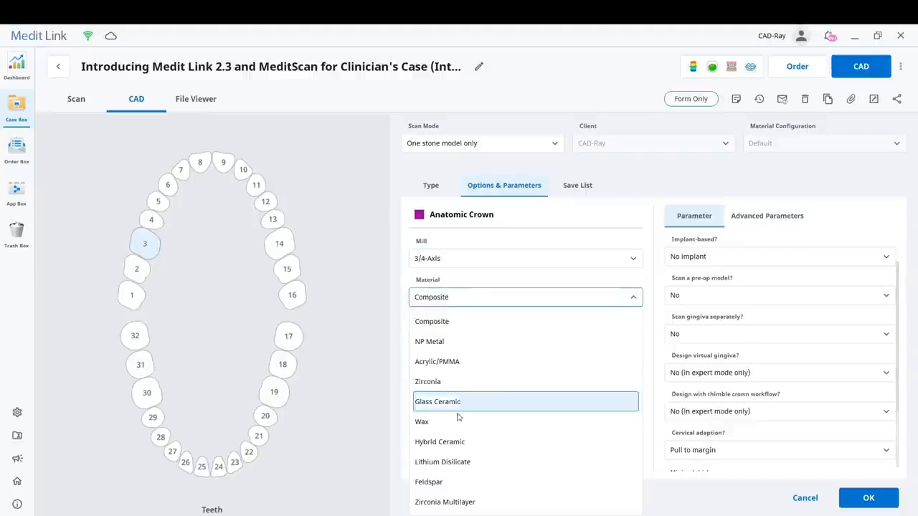
left_click(456, 463)
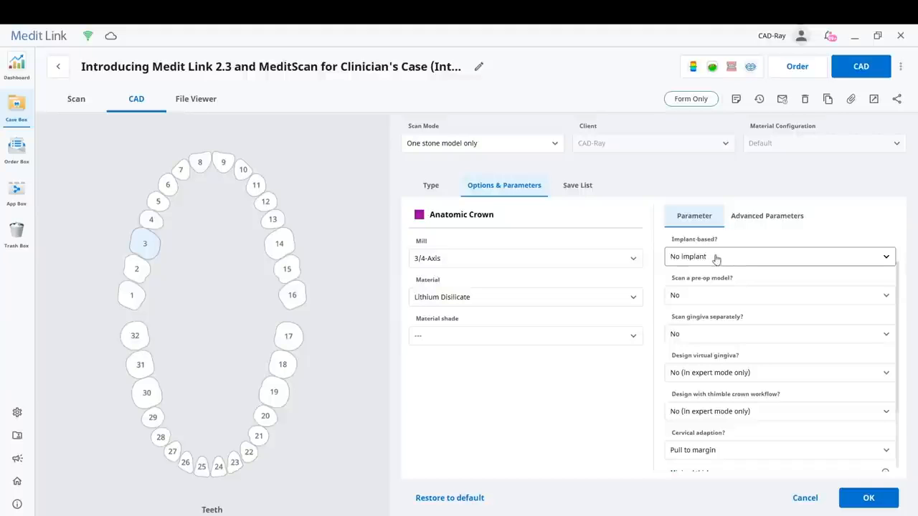
Step: Review the crown's design parameters and advanced parameters, including minimal thickness, cement gap, axial and radial spacing, and crown margins
scroll(723, 343, "down", 3)
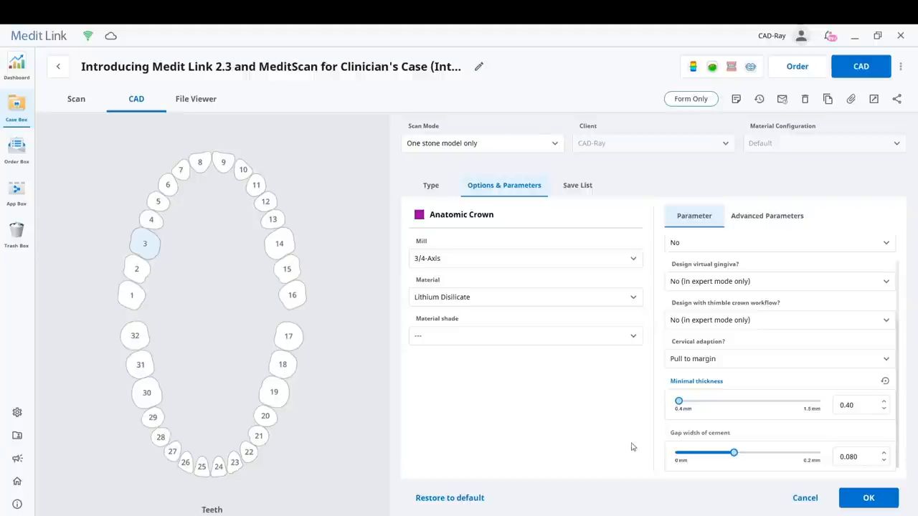
left_click(762, 216)
scroll(678, 355, "down", 5)
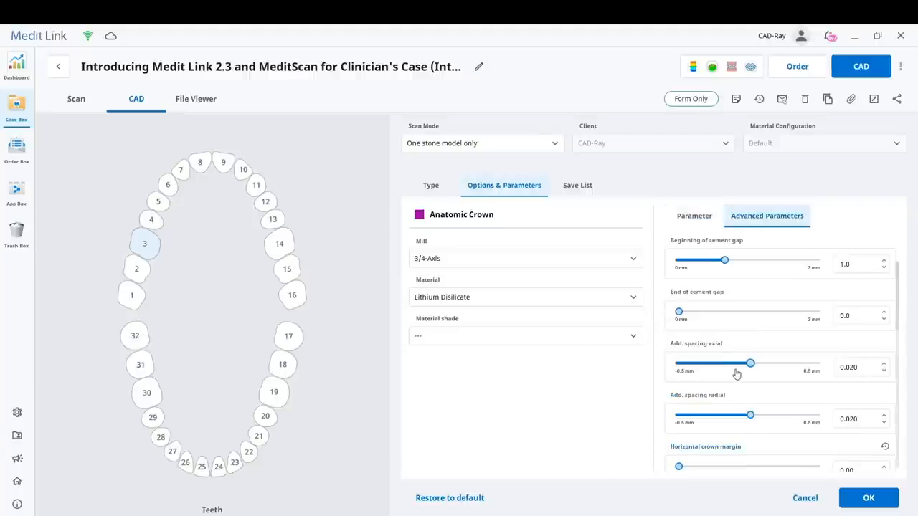
scroll(762, 391, "down", 7)
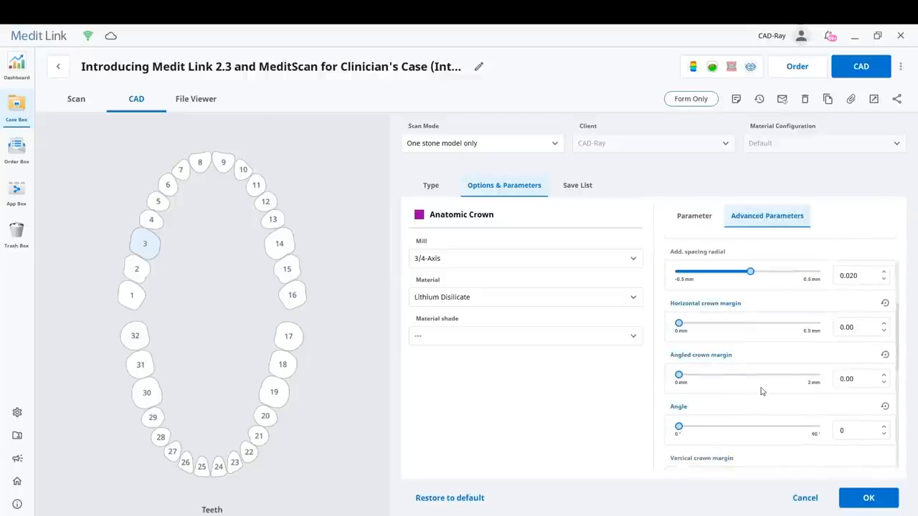
scroll(753, 383, "up", 3)
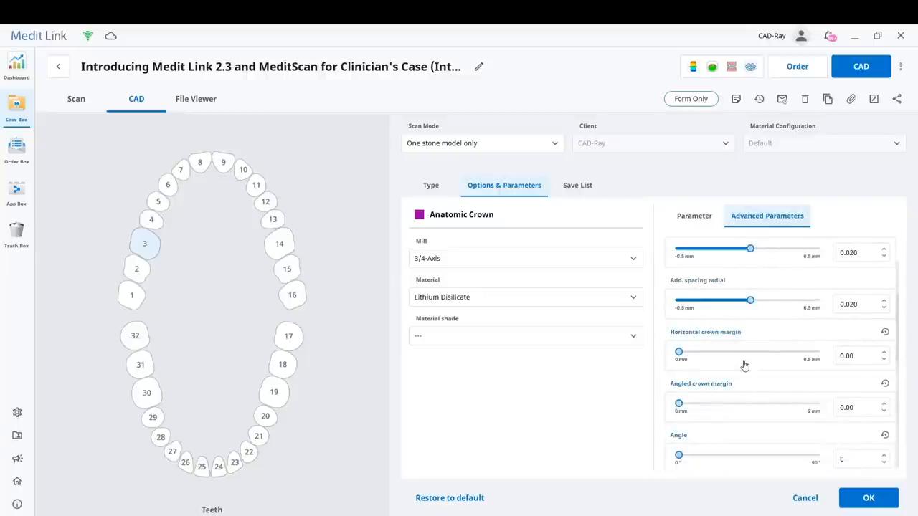
Step: Review the remaining advanced crown parameters, from the crown margins to the neighbor distance, and return to the scan form
scroll(758, 335, "down", 1)
scroll(758, 342, "down", 5)
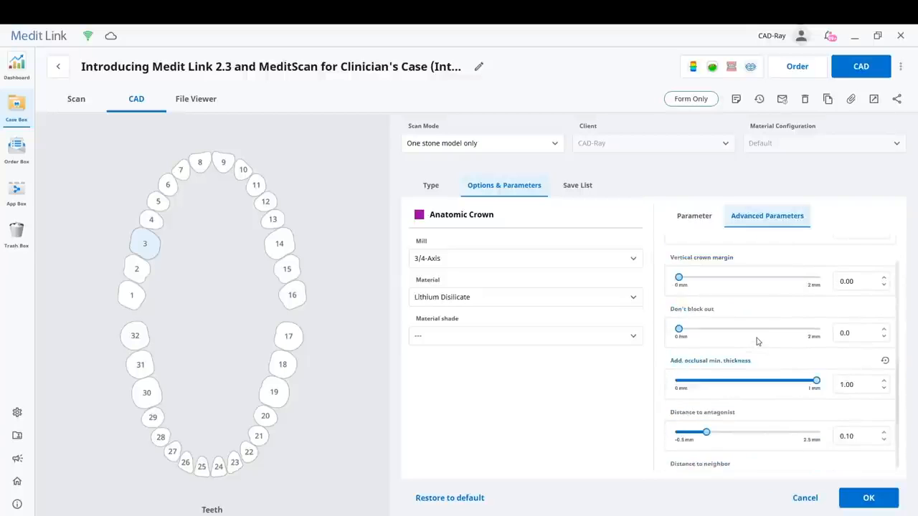
scroll(753, 319, "down", 1)
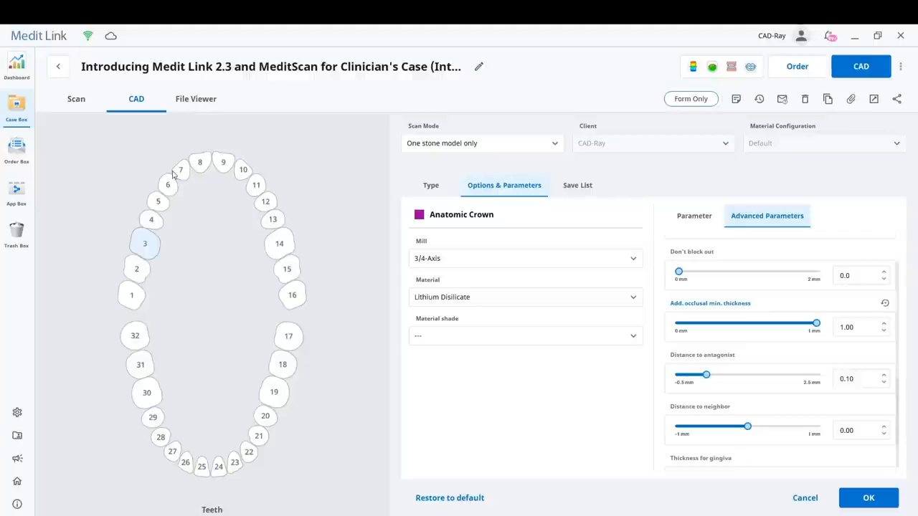
left_click(81, 100)
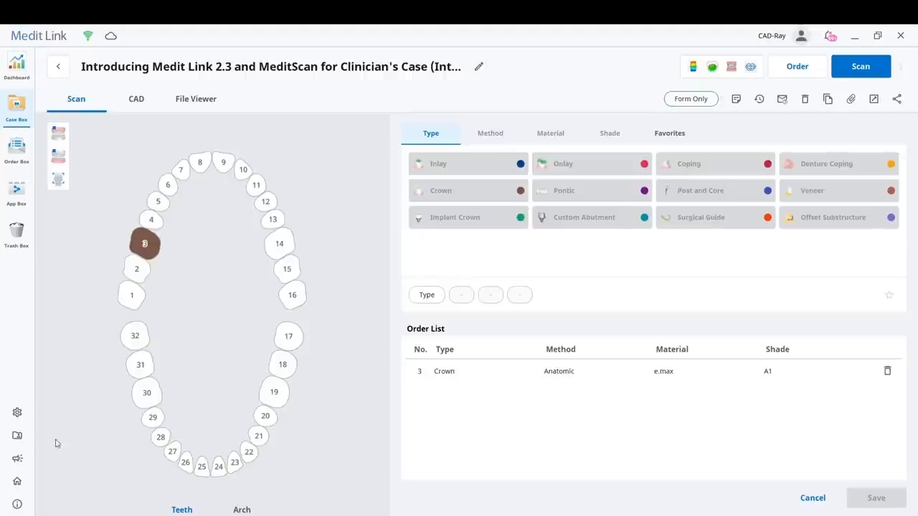
Step: Review the connected program, export and general settings, including the available CAD types, and close the settings without changes
left_click(18, 412)
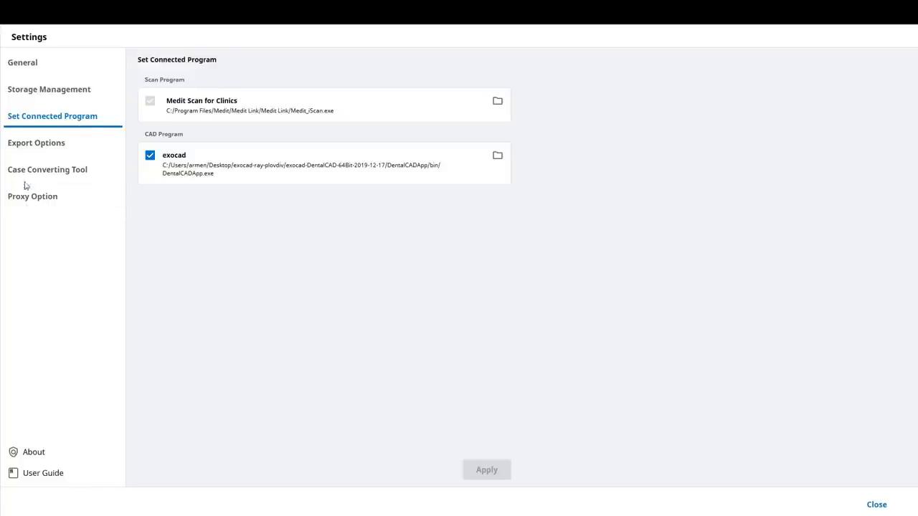
left_click(35, 144)
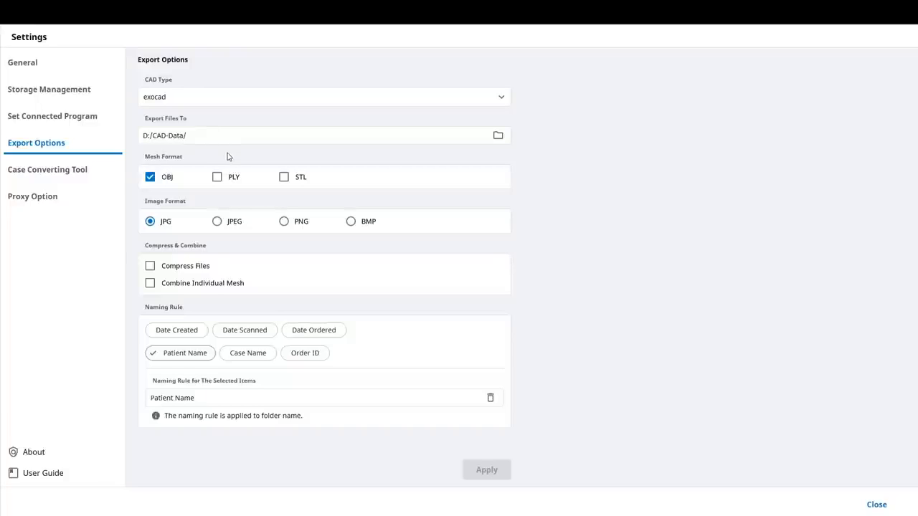
left_click(500, 99)
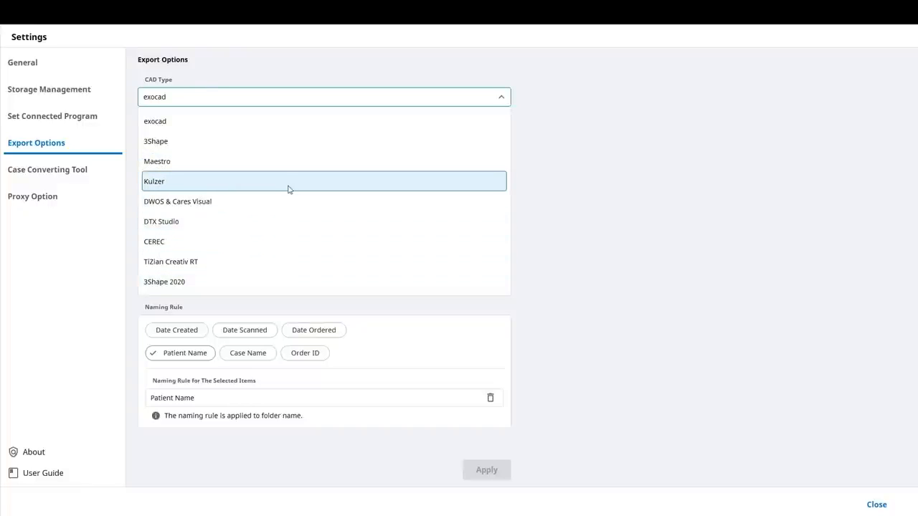
left_click(130, 104)
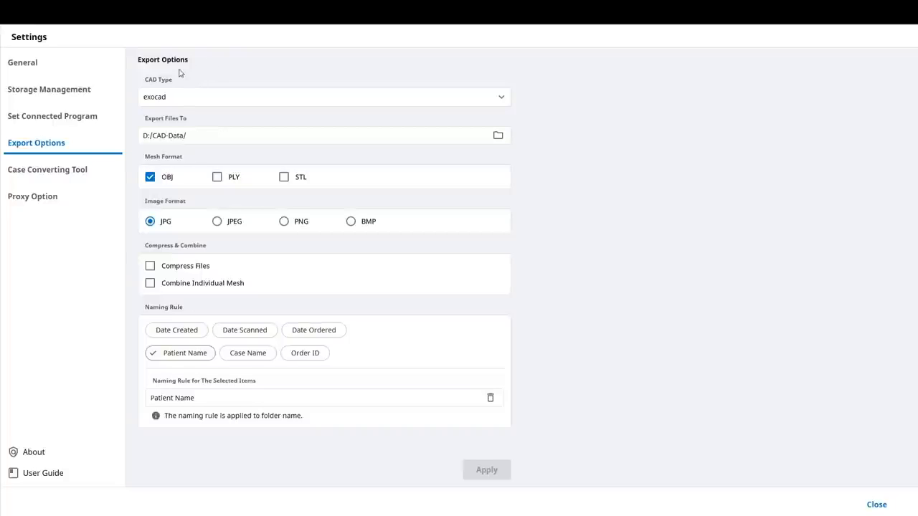
left_click(40, 66)
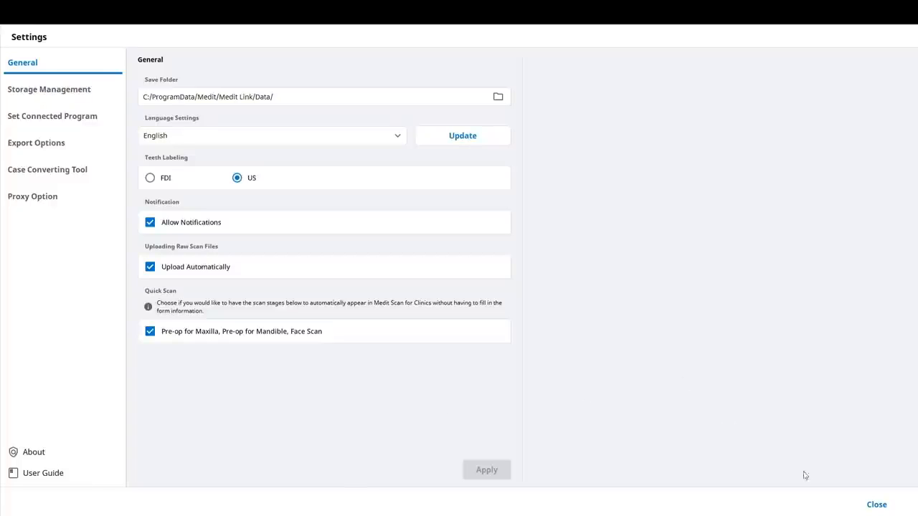
left_click(875, 506)
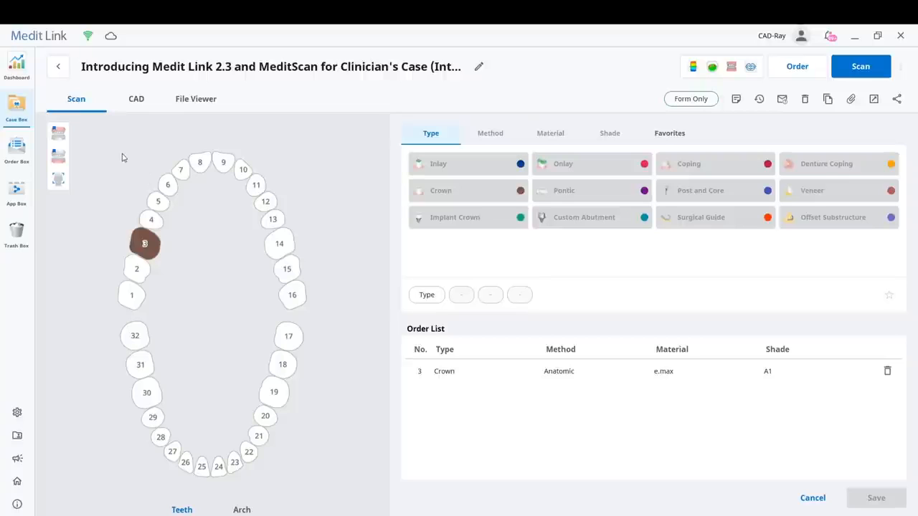
Step: View the dashboard, dismiss its information notice, and browse the full list of apps in the App Box
left_click(19, 68)
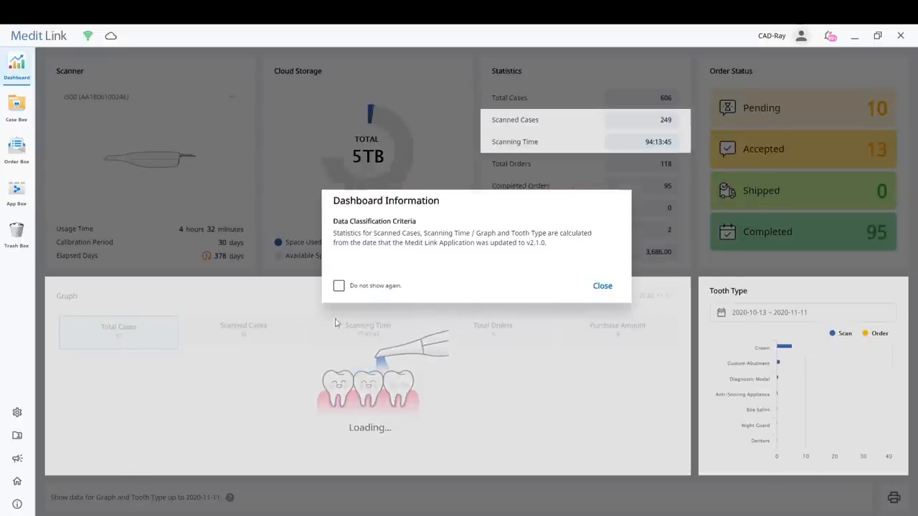
left_click(603, 286)
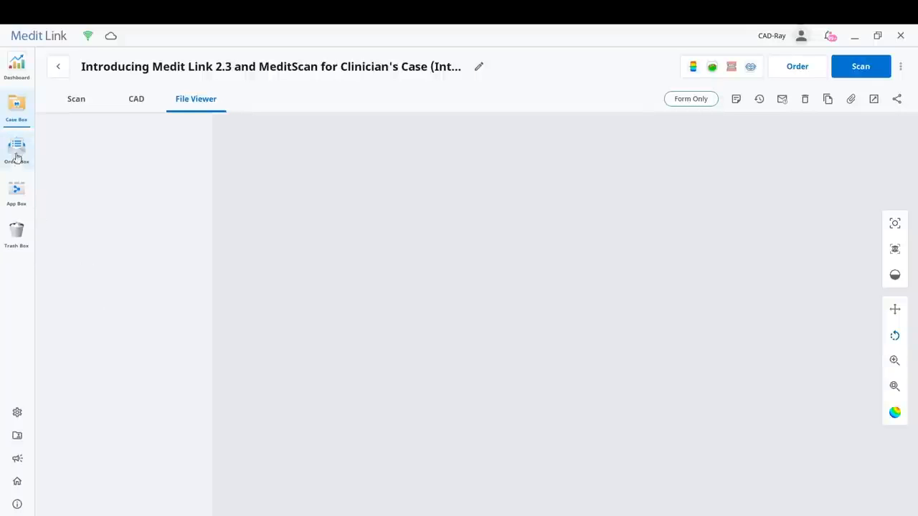
left_click(17, 190)
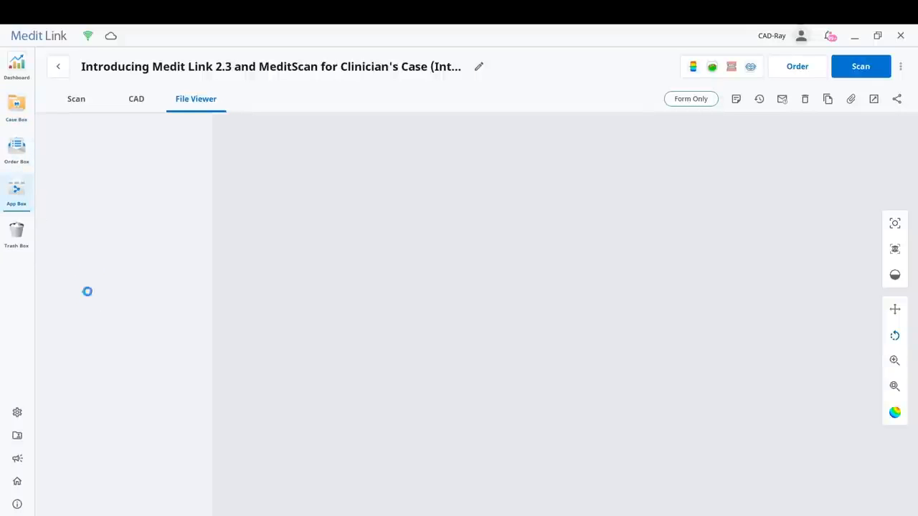
scroll(79, 314, "down", 1)
scroll(76, 316, "down", 3)
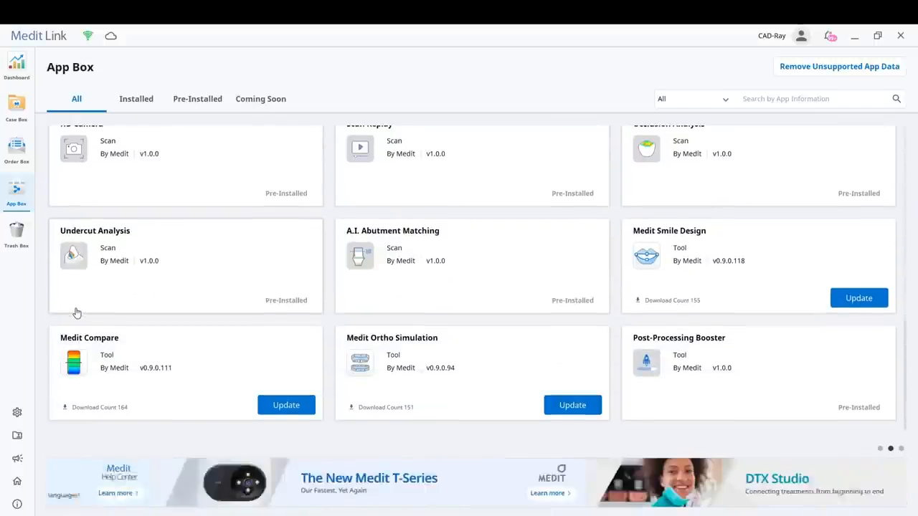
scroll(76, 312, "up", 2)
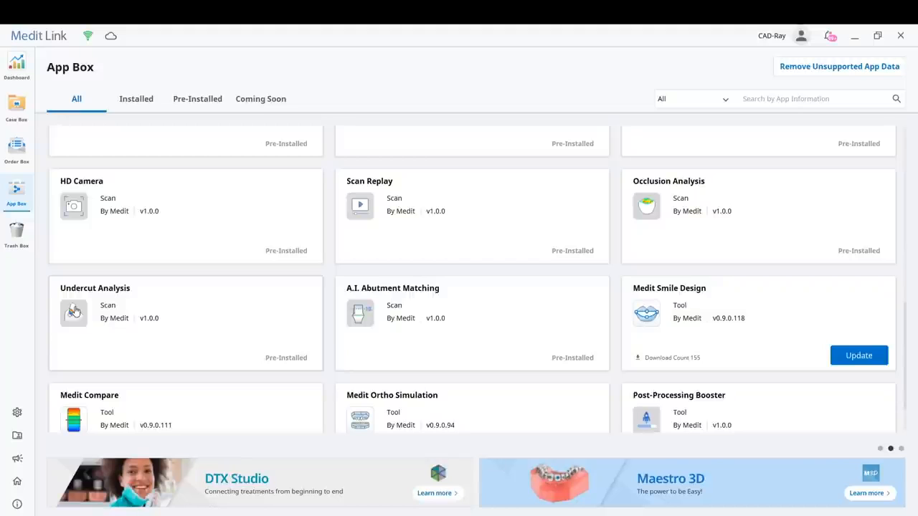
scroll(313, 332, "down", 2)
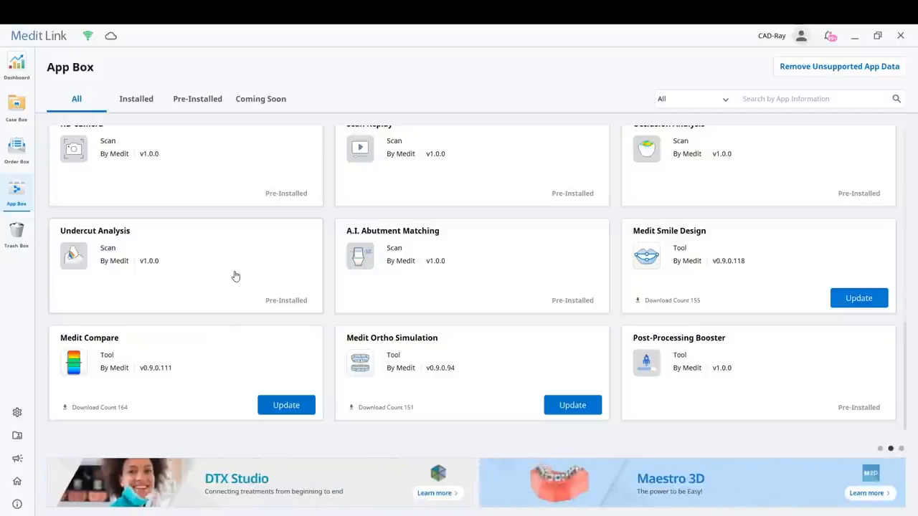
scroll(235, 275, "up", 1)
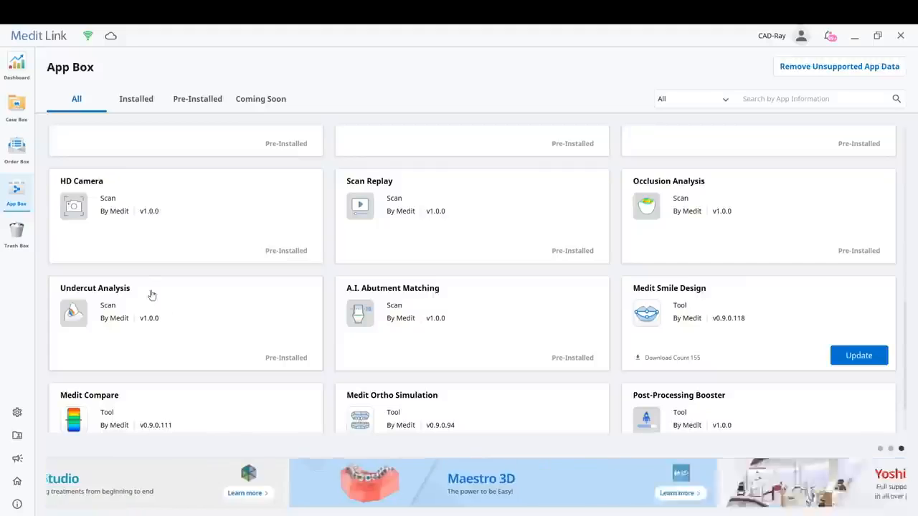
Step: Open the case in Medit Scan for Clinics, read through the Shortcuts and Data Control guide, and hide it
left_click(10, 108)
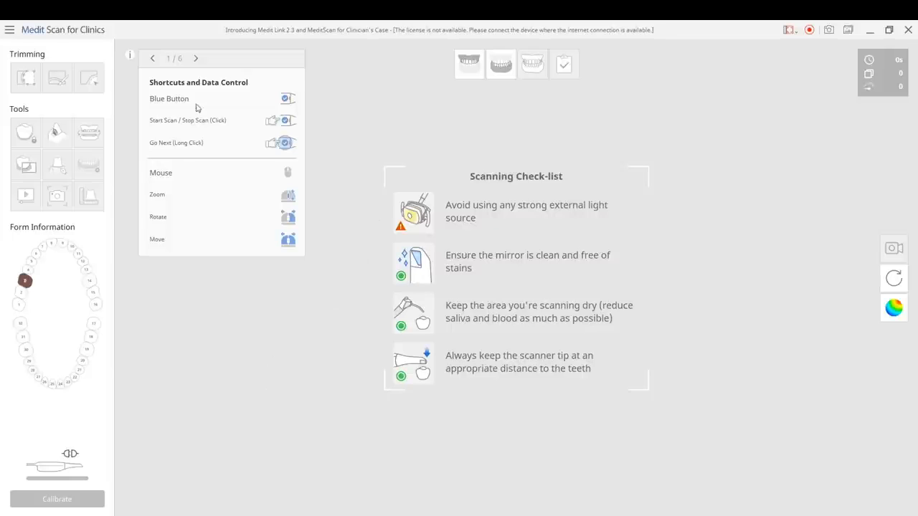
left_click(196, 59)
left_click(197, 59)
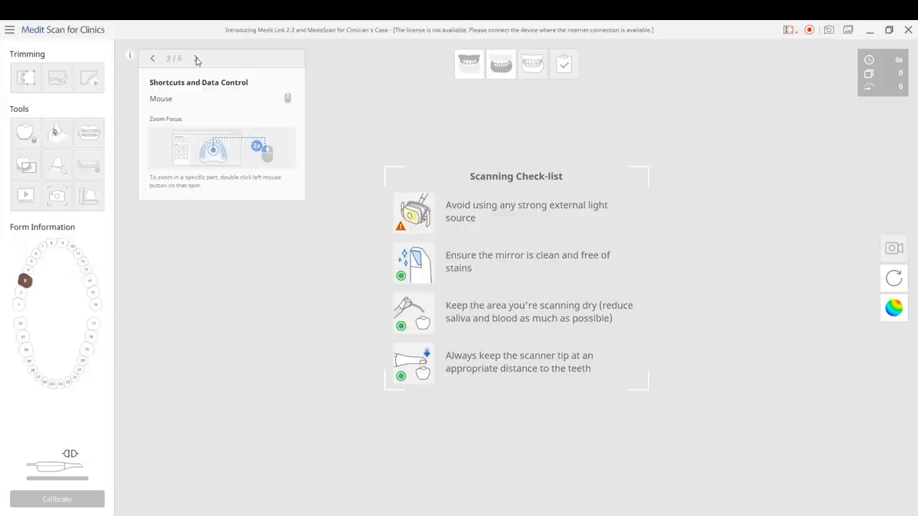
left_click(196, 59)
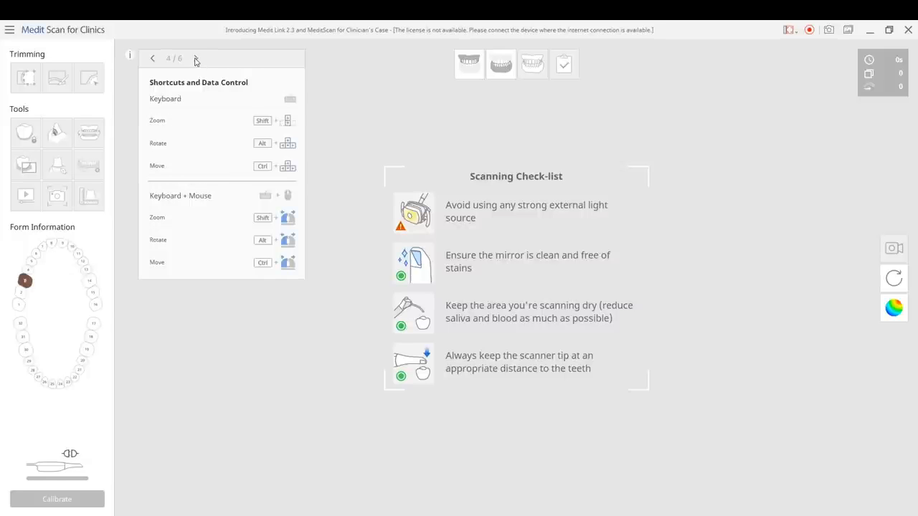
left_click(196, 59)
left_click(196, 58)
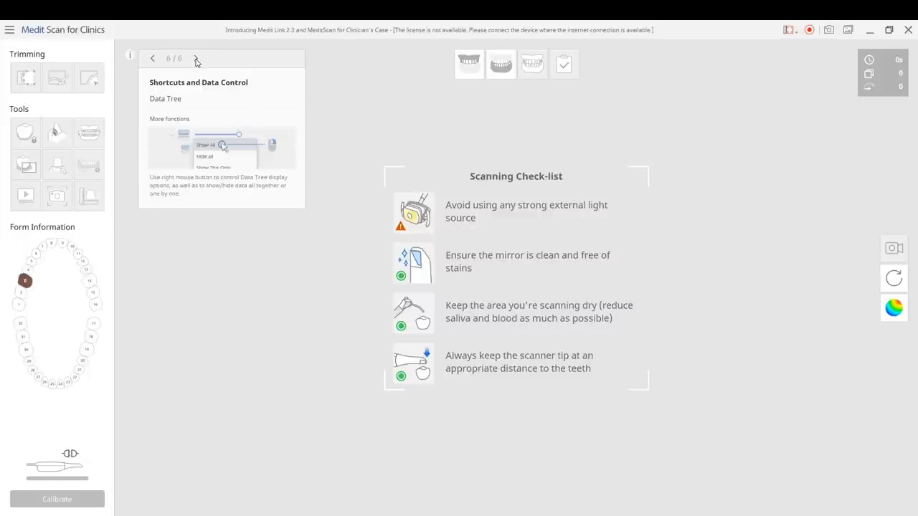
left_click(130, 56)
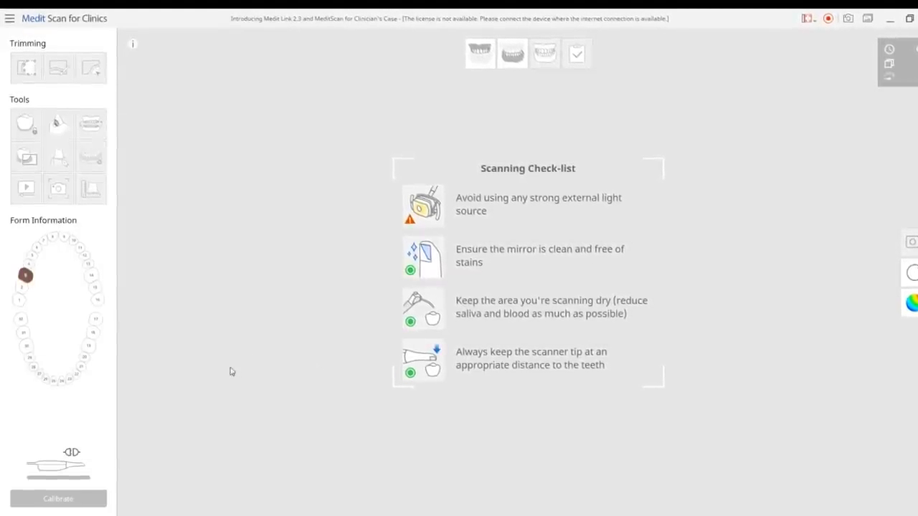
Step: Open the maxilla scan stage and raise the scan depth to its maximum
left_click(481, 53)
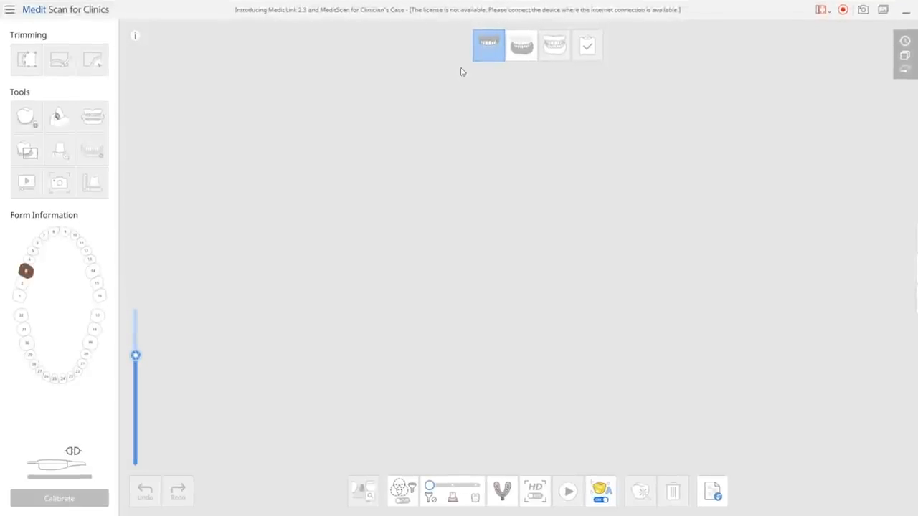
left_click(489, 39)
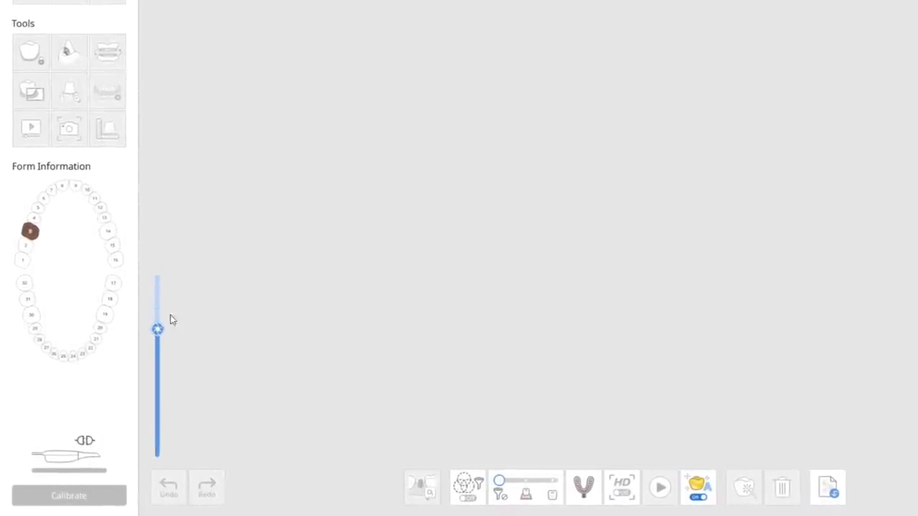
left_click_drag(160, 326, 168, 256)
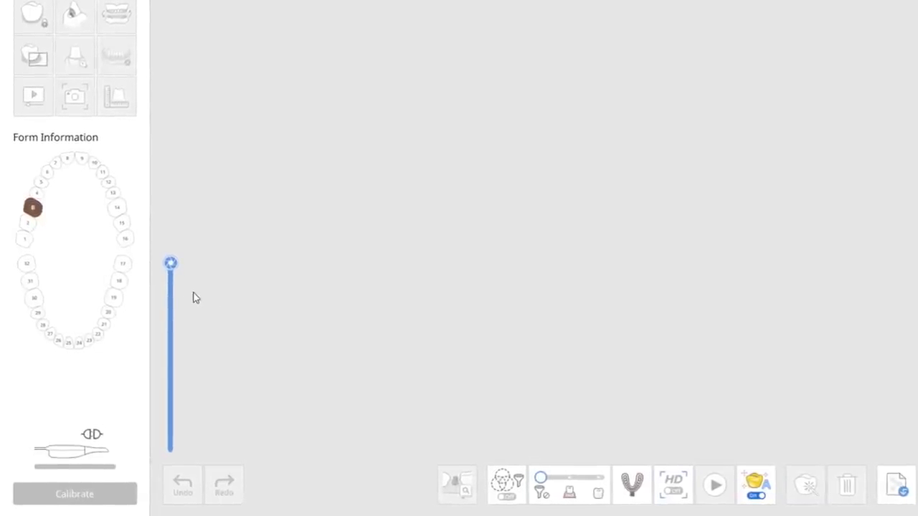
mouse_move(170, 266)
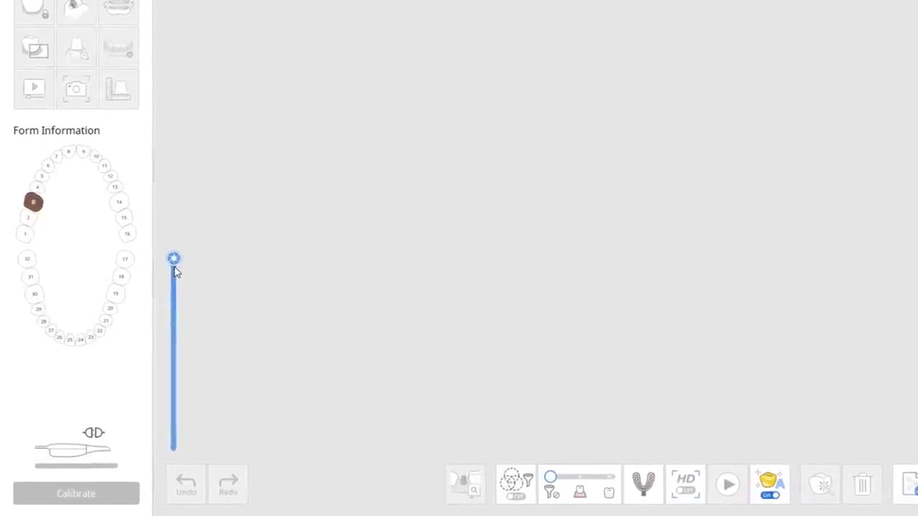
mouse_move(174, 264)
left_mouse_down()
mouse_move(177, 449)
mouse_move(179, 249)
left_mouse_up()
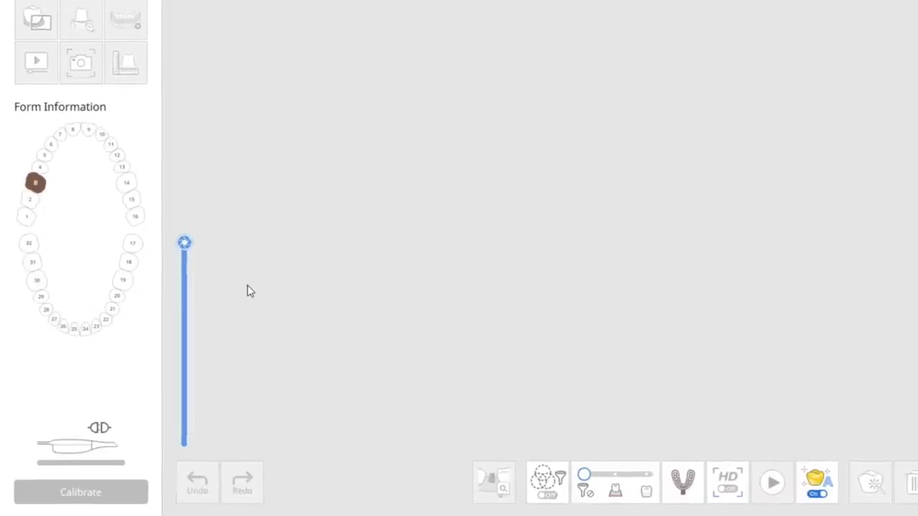
Step: Try the scan depth at 13.00 and at the 21.00 maximum, and leave it set to 14.00
left_click_drag(186, 242, 189, 416)
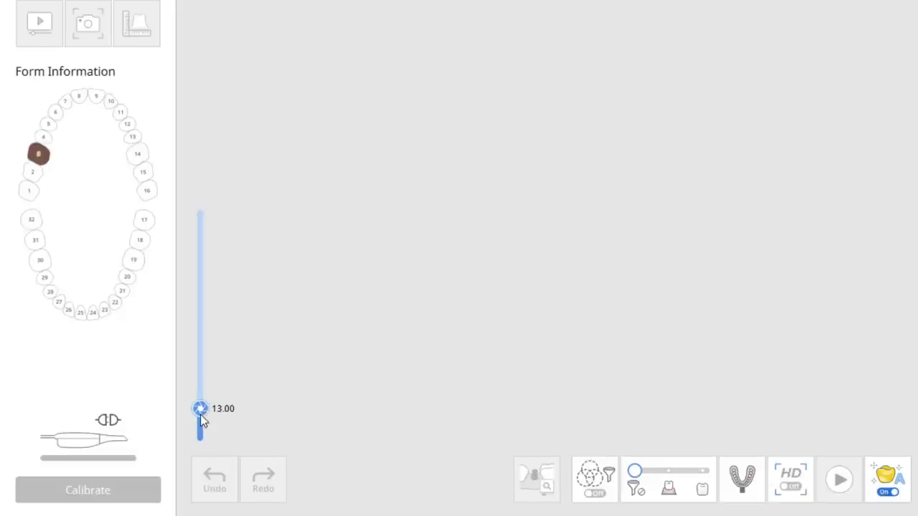
left_click_drag(200, 414, 192, 216)
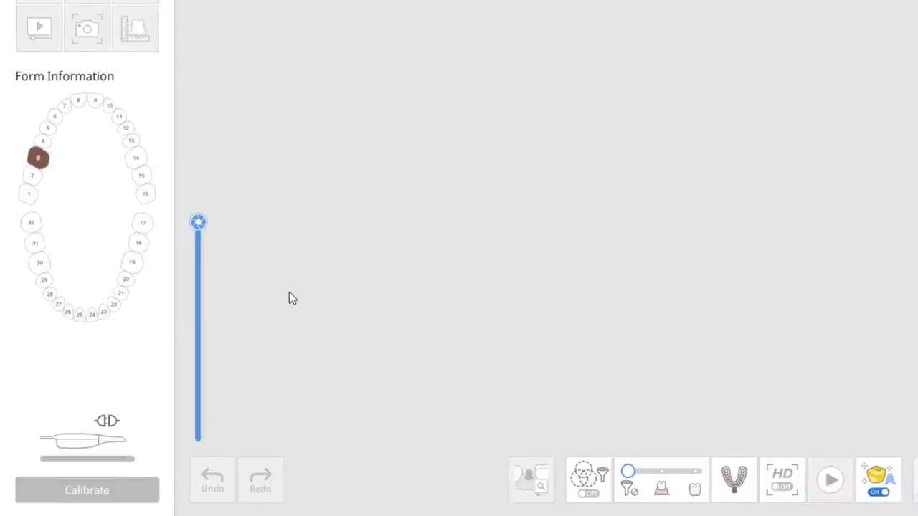
mouse_move(197, 224)
left_click_drag(195, 227, 185, 395)
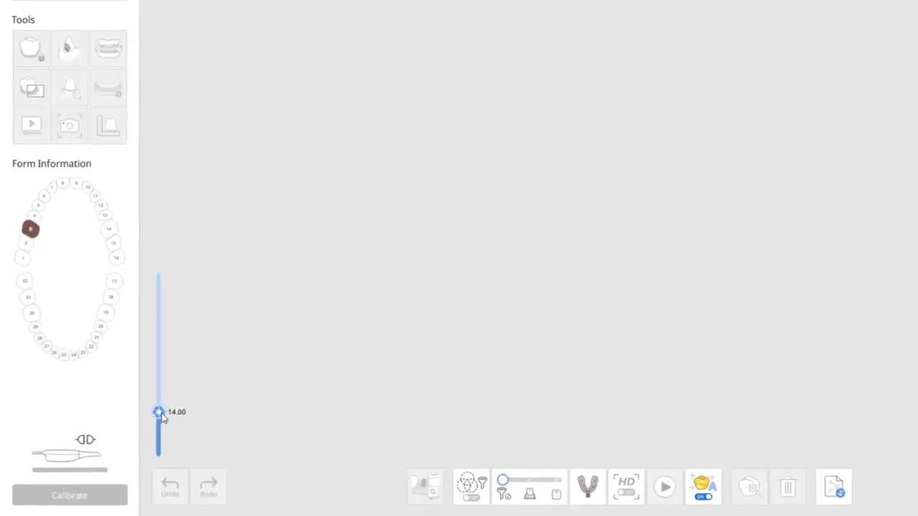
left_click_drag(161, 413, 161, 291)
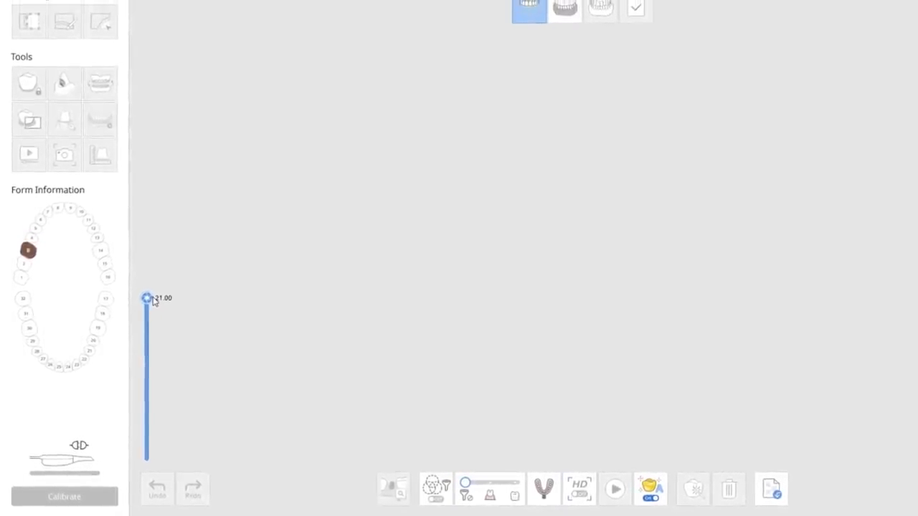
left_click_drag(143, 305, 142, 445)
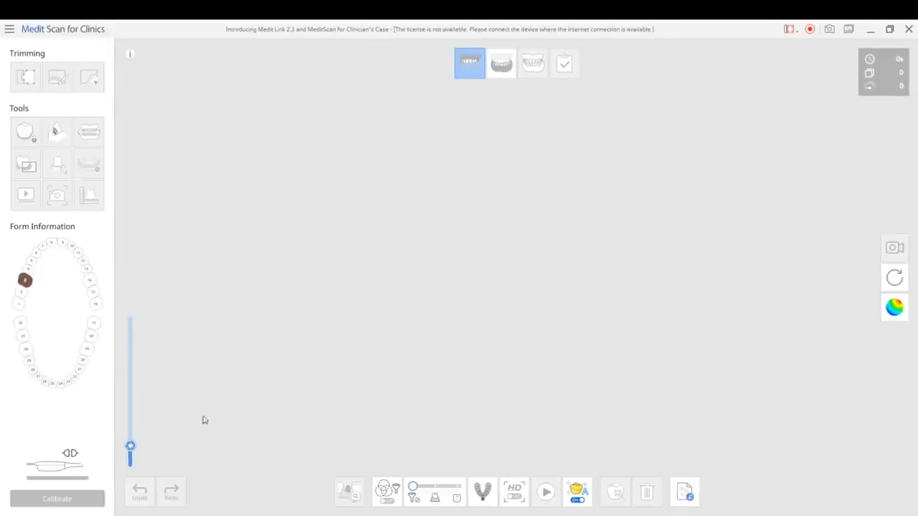
left_click_drag(130, 446, 129, 438)
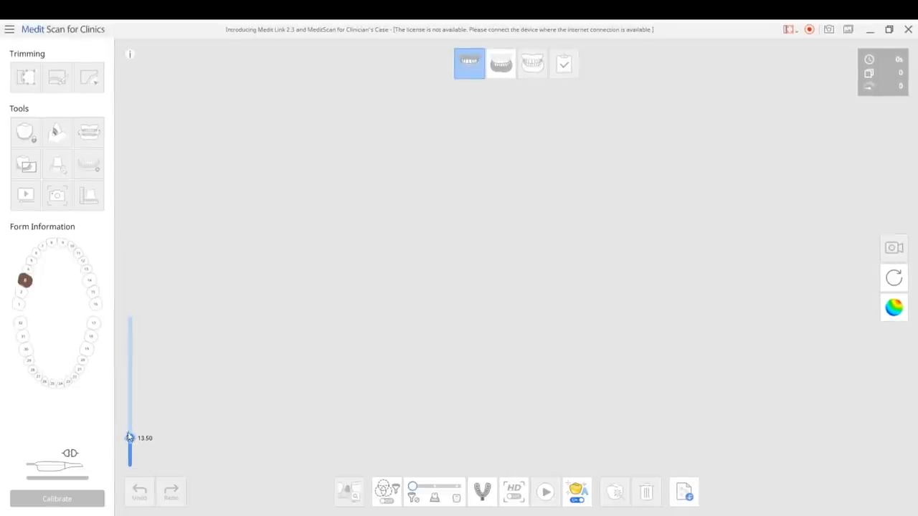
Step: Turn on the color filter to inspect its color extraction setup, and cancel without extracting a color
left_click(389, 496)
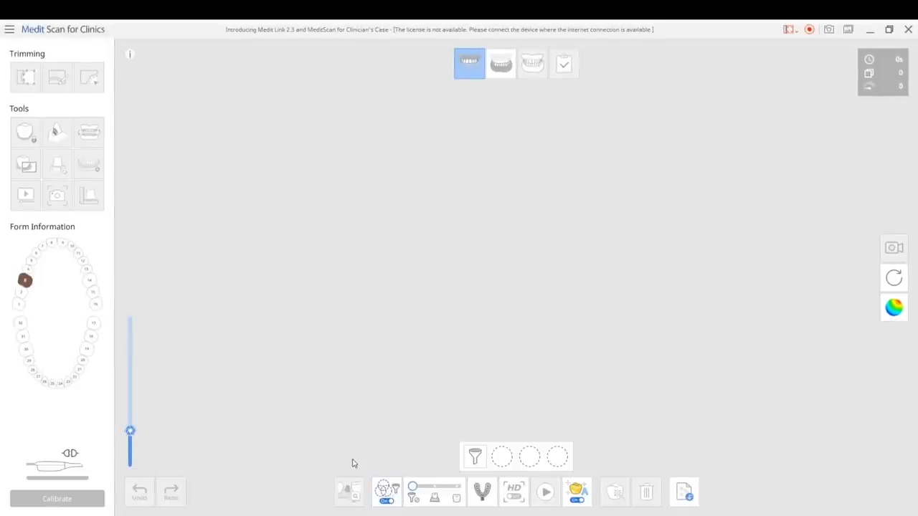
left_click(474, 460)
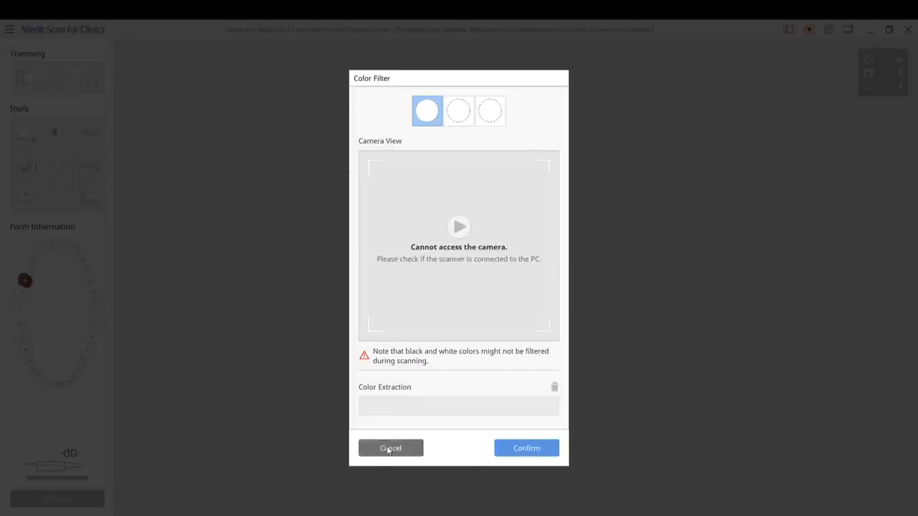
left_click(387, 450)
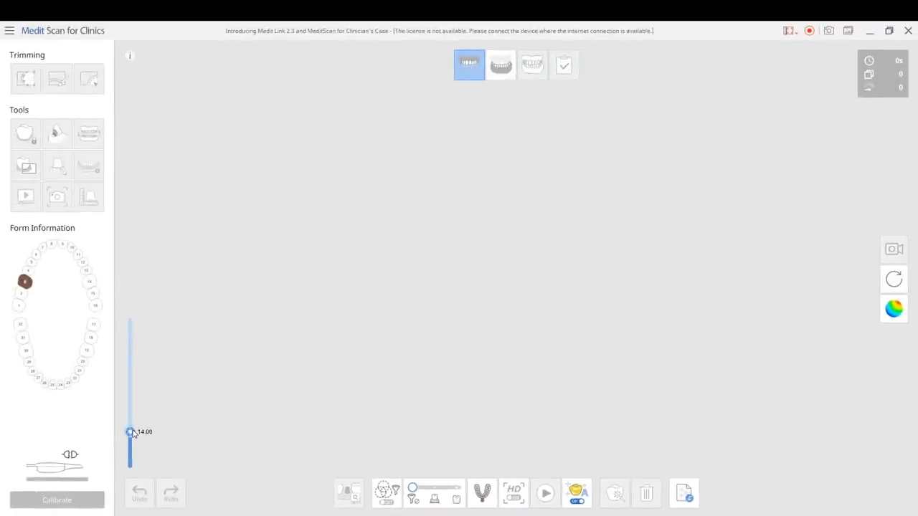
Step: Raise the scan depth to its maximum, and toggle the automatic tooth option off and back on
left_click_drag(130, 431, 129, 322)
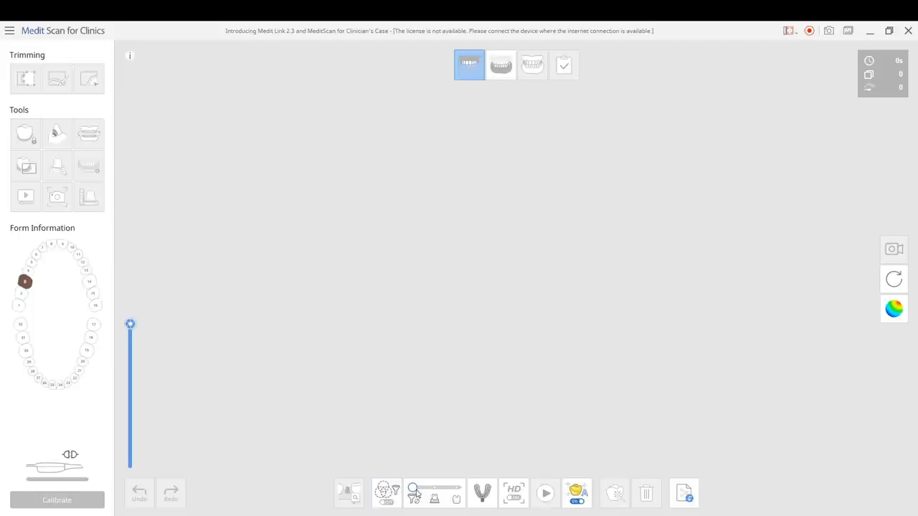
mouse_move(413, 494)
left_mouse_down()
mouse_move(456, 493)
mouse_move(416, 492)
left_mouse_up()
left_click(581, 495)
left_click(580, 495)
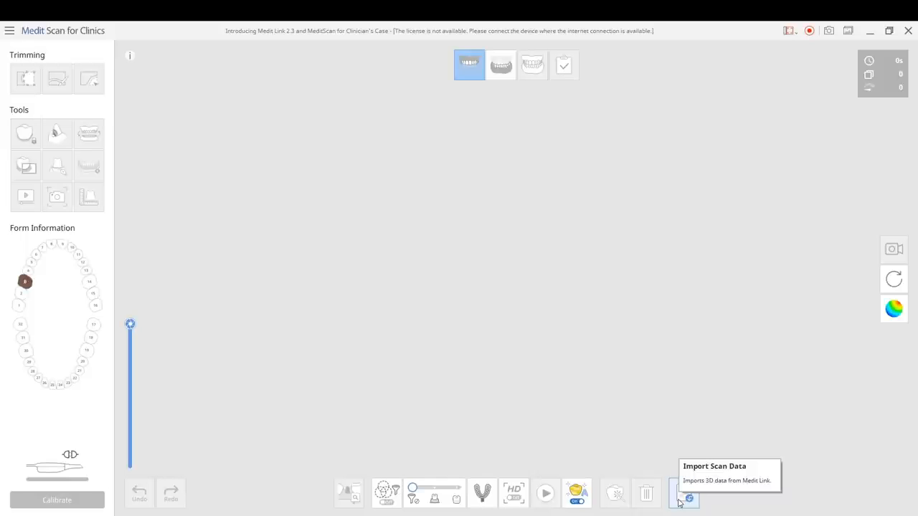
Step: Import the Maxilla Base scan from an existing Medit Link case into the maxilla stage and inspect the arch
left_click(681, 500)
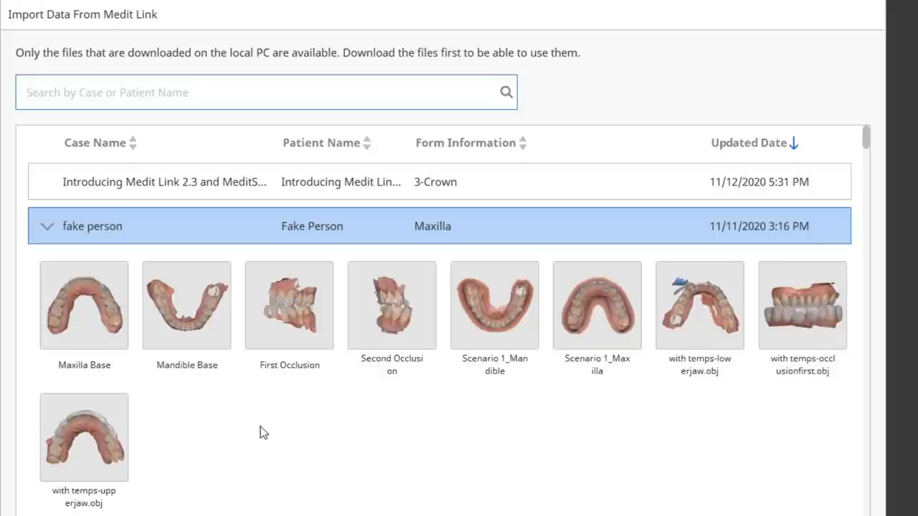
left_click(90, 306)
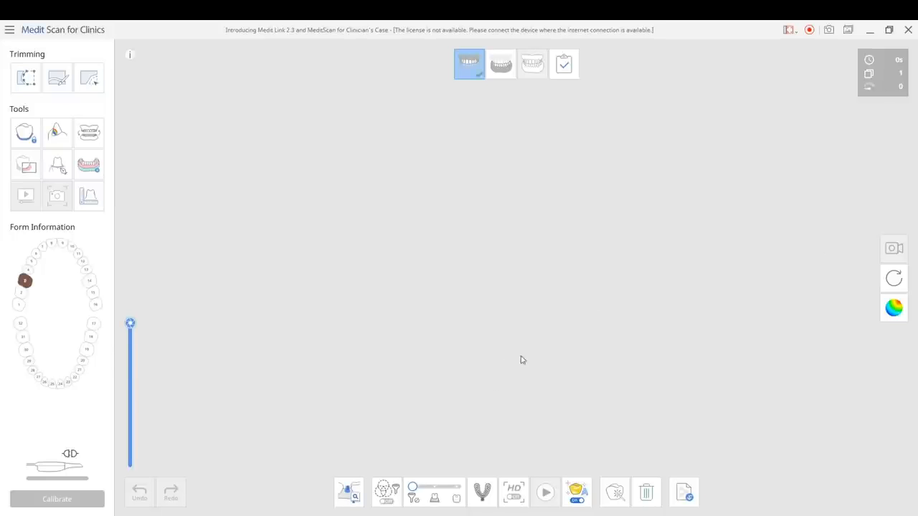
right_click_drag(520, 367, 484, 317)
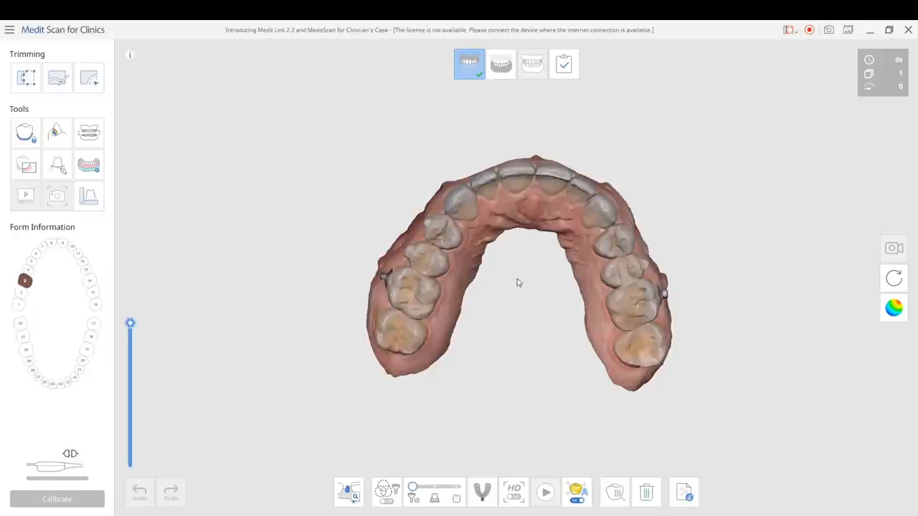
right_click_drag(506, 266, 525, 316)
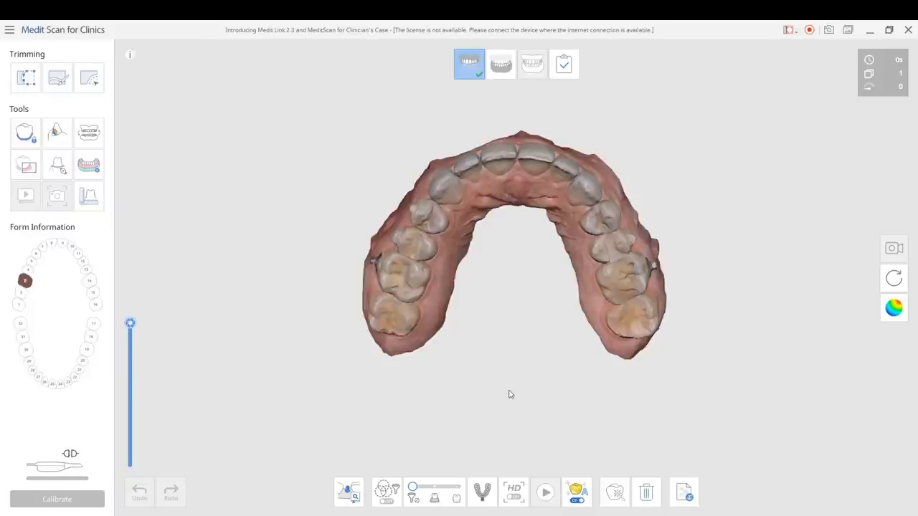
right_click_drag(508, 295, 509, 406)
right_click_drag(535, 284, 550, 355)
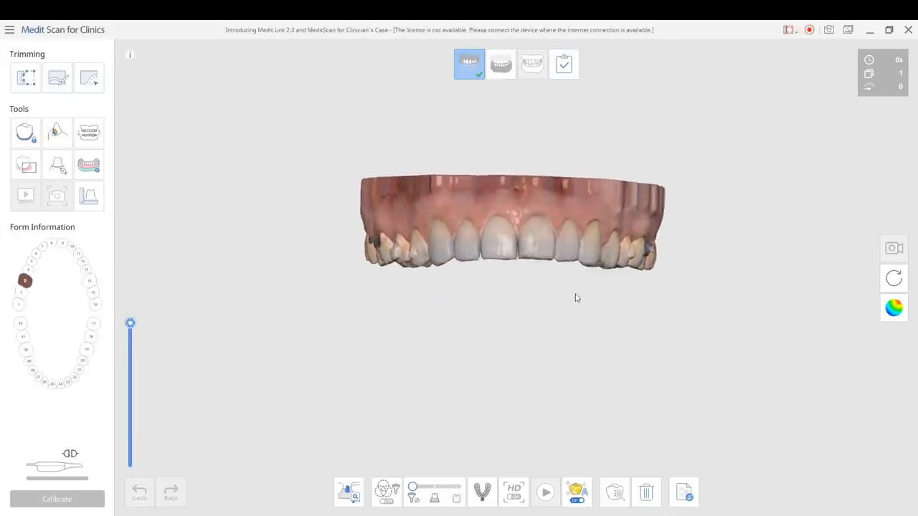
right_click_drag(574, 294, 520, 277)
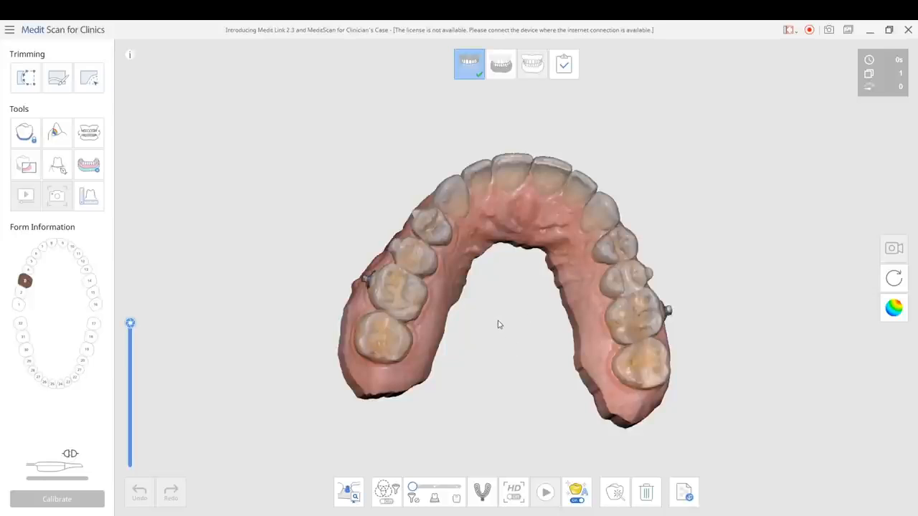
right_click_drag(528, 265, 527, 295)
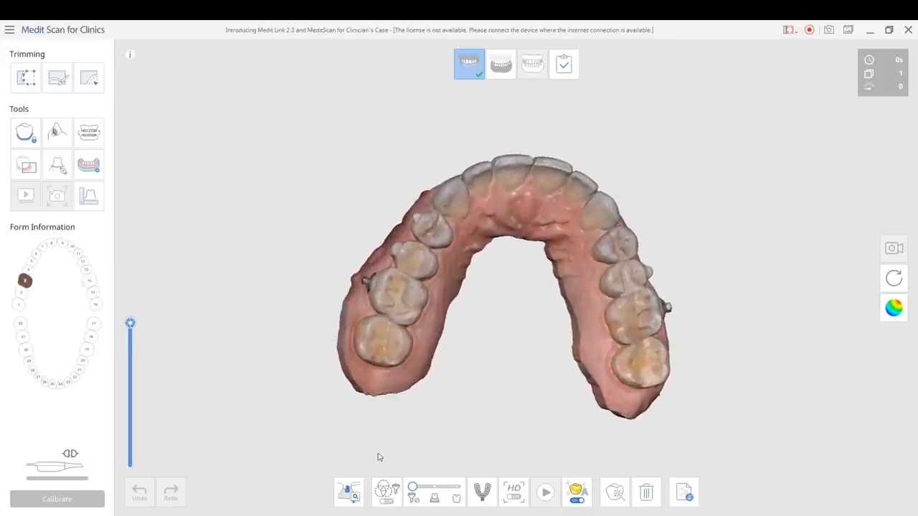
Step: Assign the ScanAdapters l4d1 abutment library to tooth 3 and confirm the assignment
left_click(349, 494)
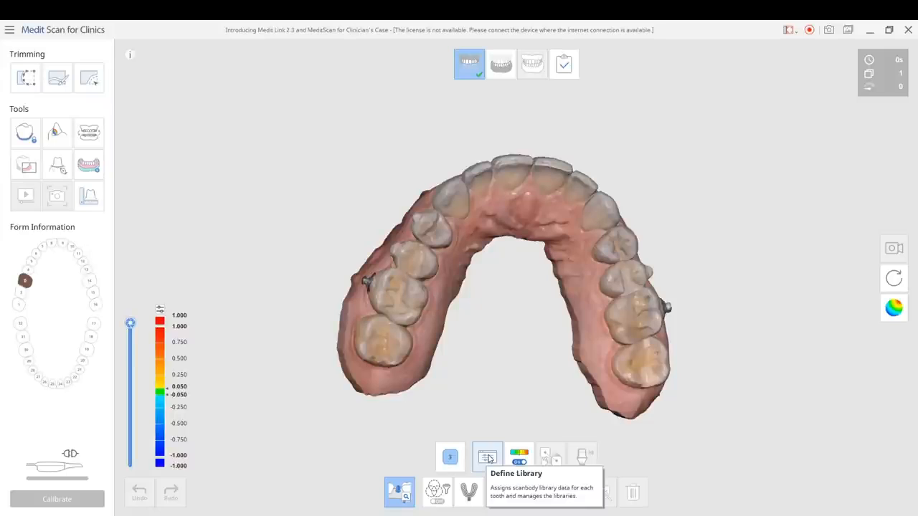
left_click(488, 459)
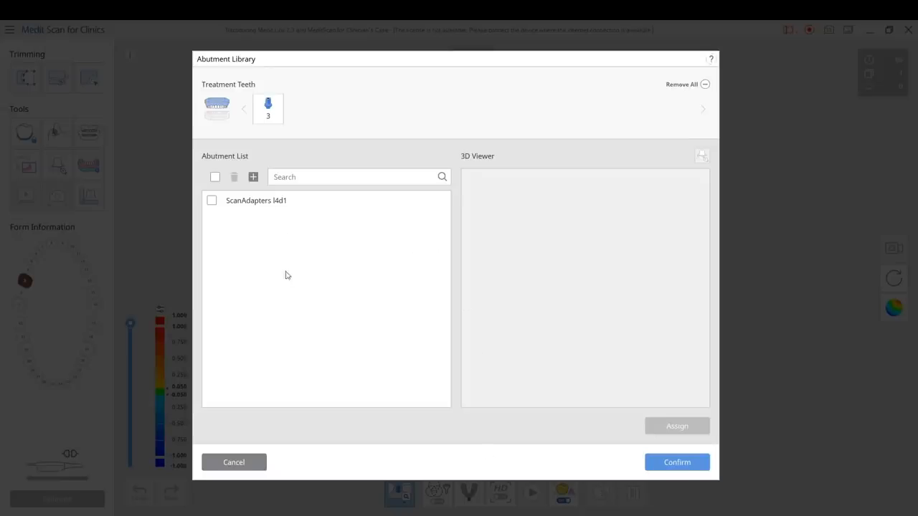
left_click(212, 201)
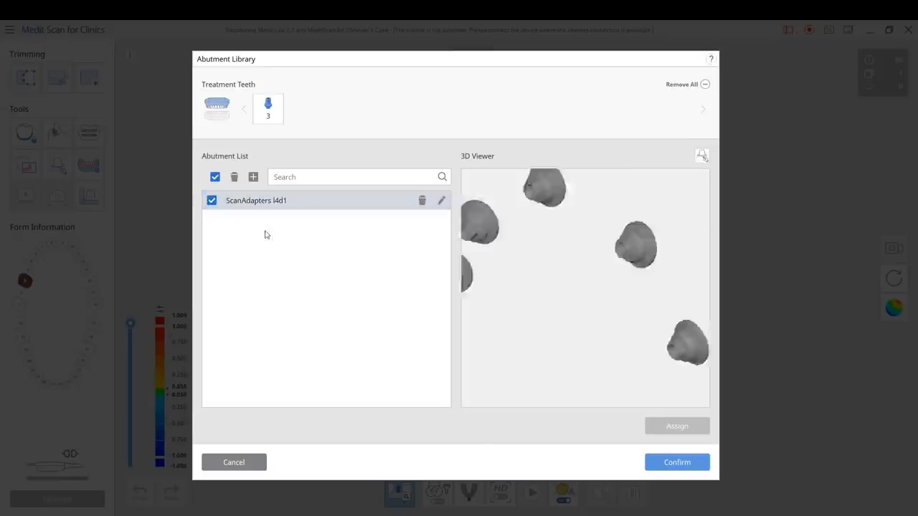
right_click_drag(546, 316, 482, 189)
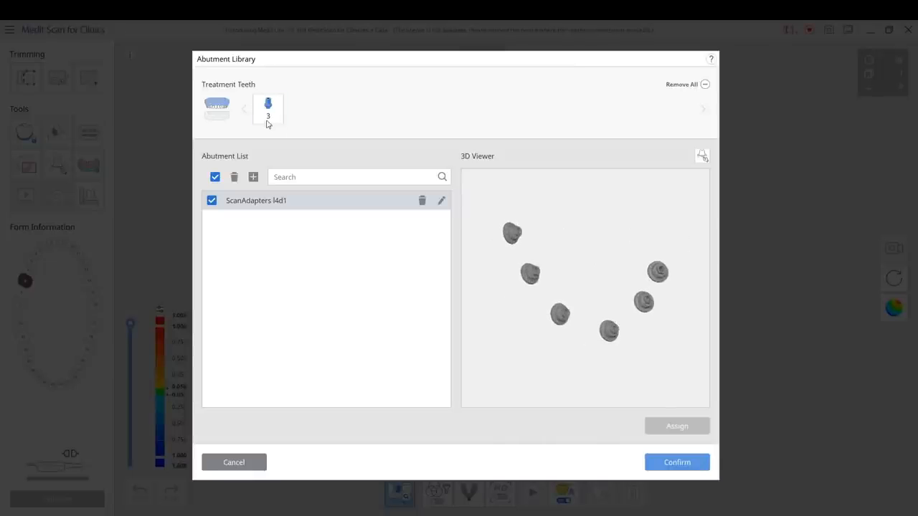
left_click(267, 122)
left_click(663, 427)
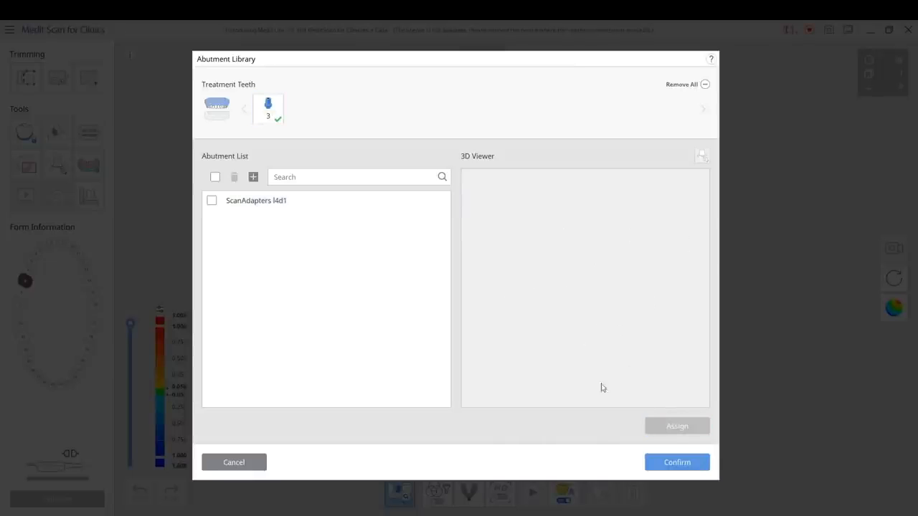
left_click(660, 463)
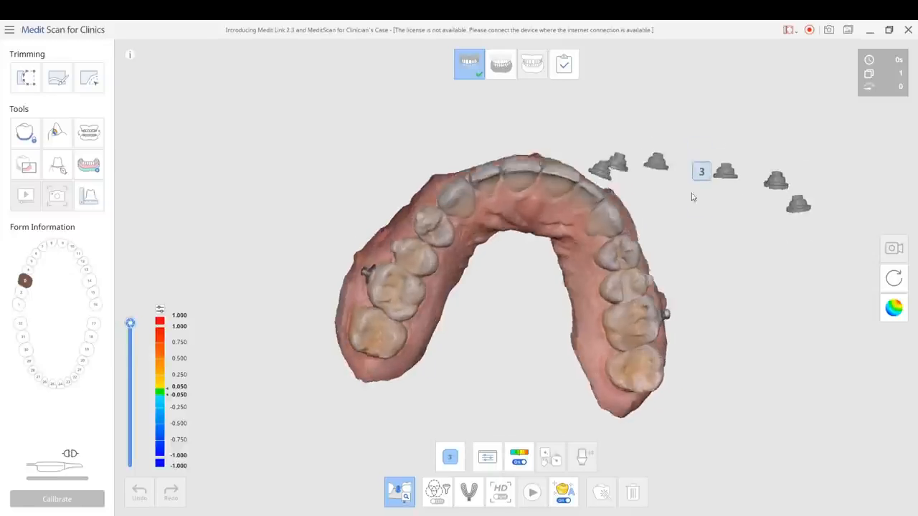
Step: Leave the abutment alignment tool and delete the maxilla scan data
right_click_drag(692, 198, 665, 172)
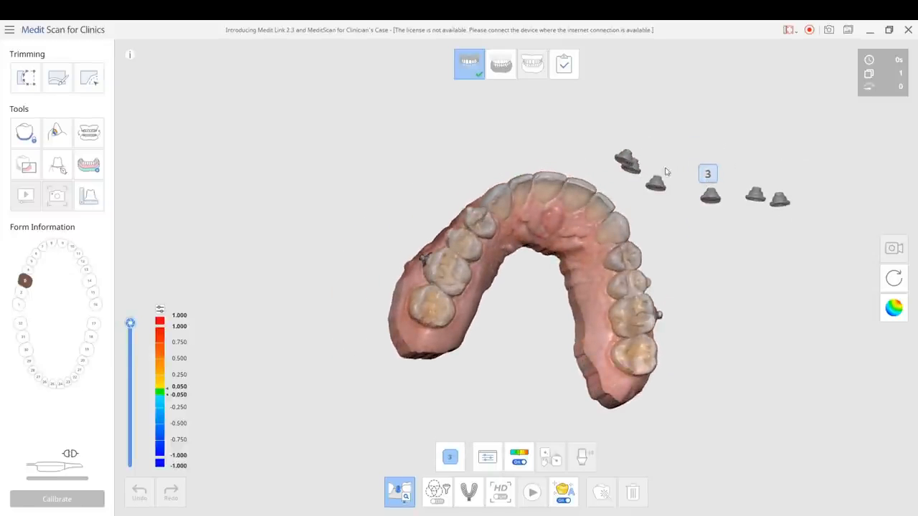
middle_click_drag(708, 256, 623, 254)
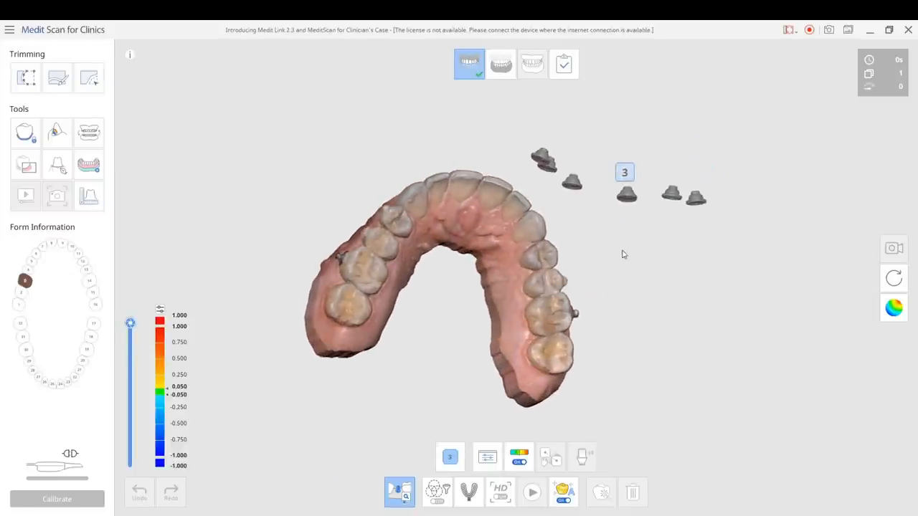
scroll(625, 256, "up", 2)
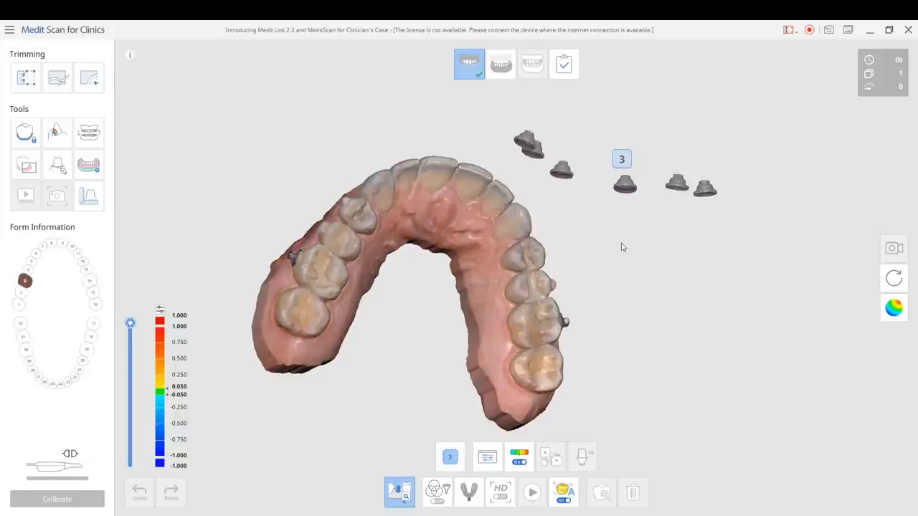
right_click_drag(630, 188, 588, 237)
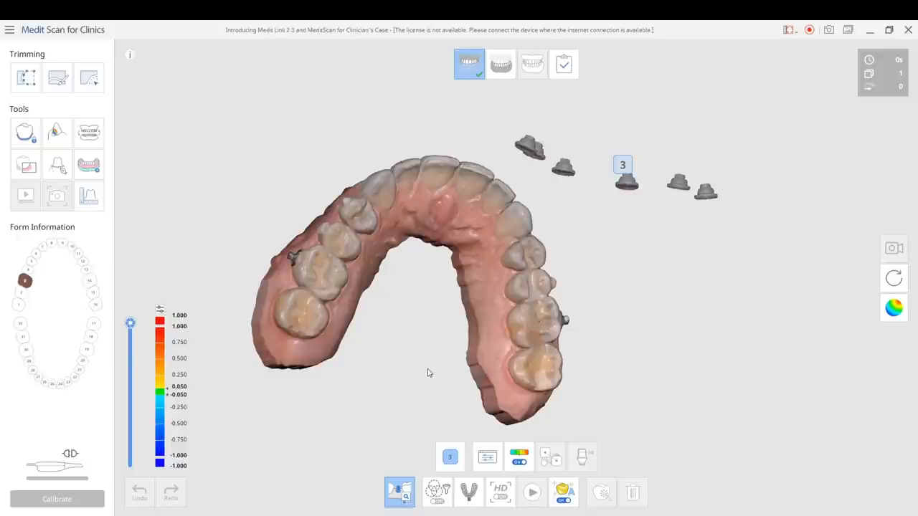
mouse_move(459, 340)
right_mouse_down()
mouse_move(466, 383)
mouse_move(450, 332)
right_mouse_up()
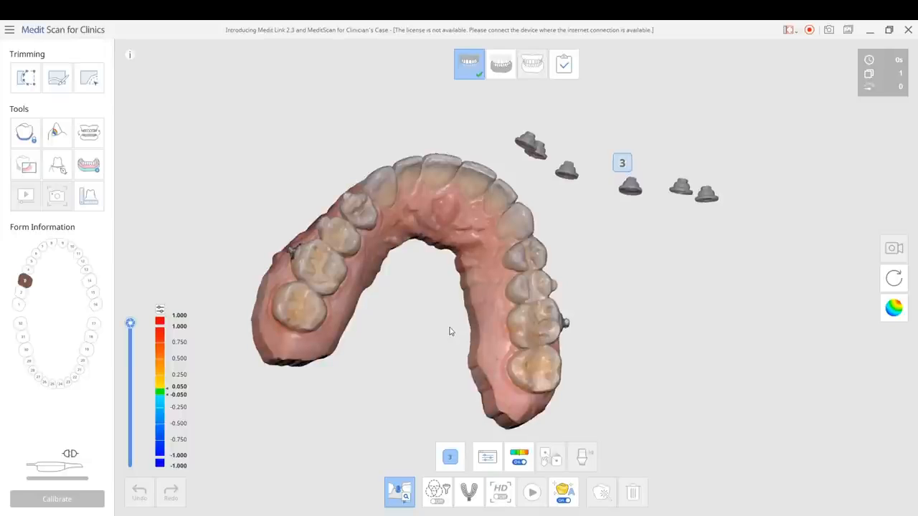
left_click(405, 488)
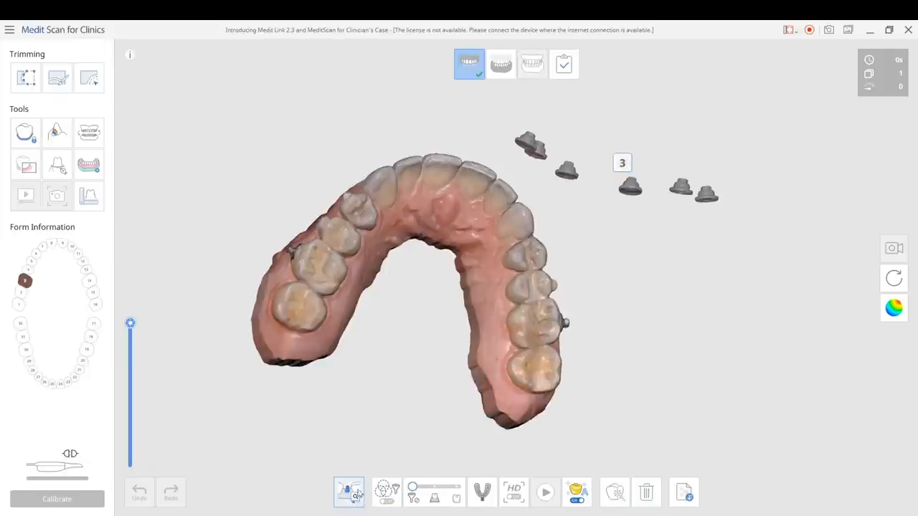
right_click_drag(596, 263, 629, 250)
left_click(646, 492)
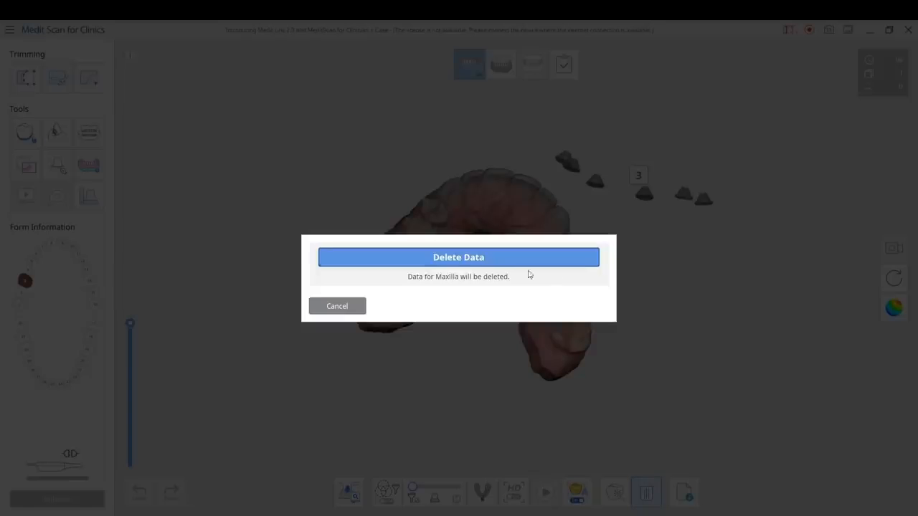
left_click(504, 259)
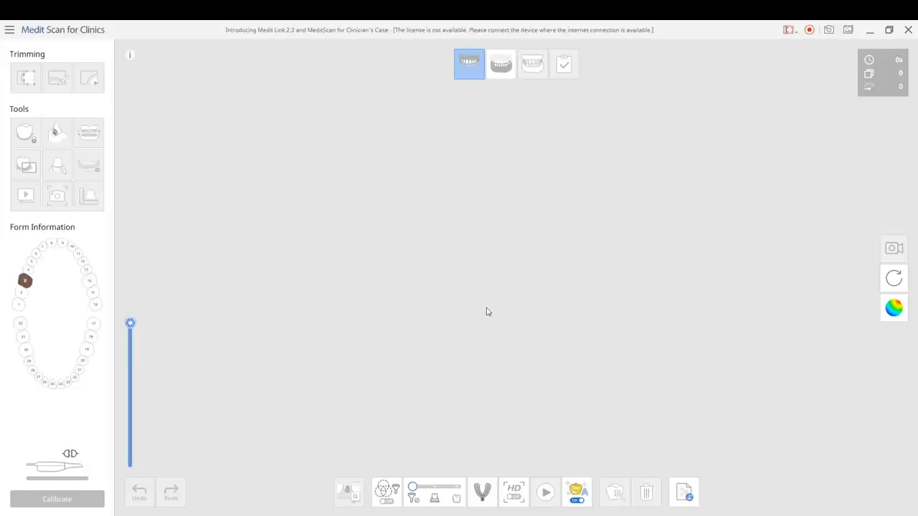
Step: Open the mandible scan stage, and exit Medit Scan for Clinics to return to the case form in Medit Link
left_click(501, 68)
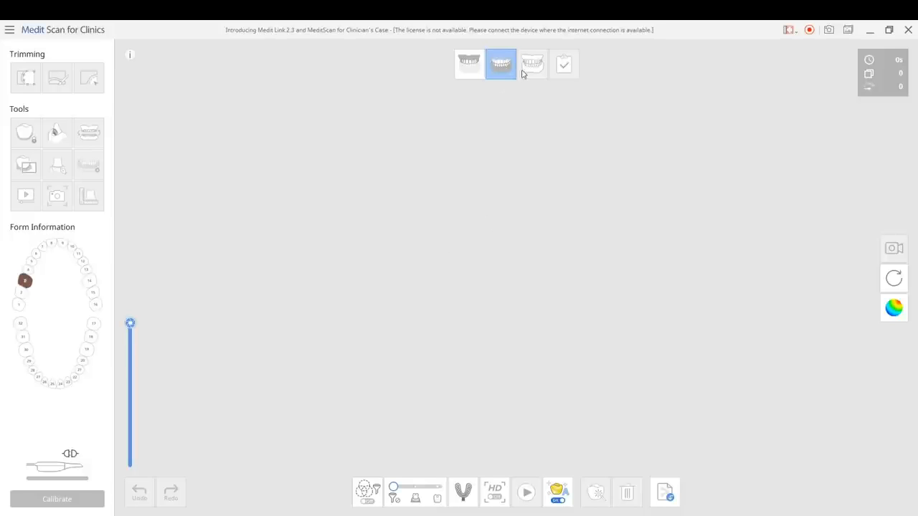
left_click(500, 66)
left_click(905, 35)
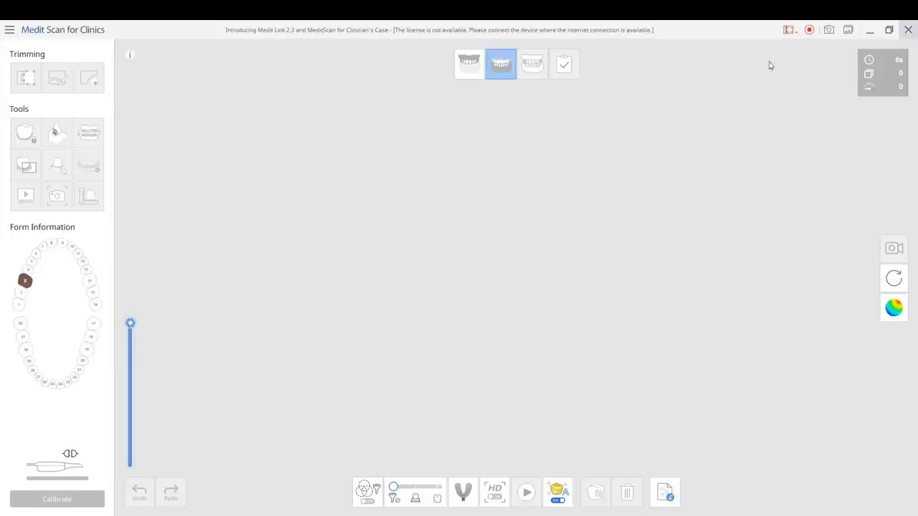
left_click(464, 275)
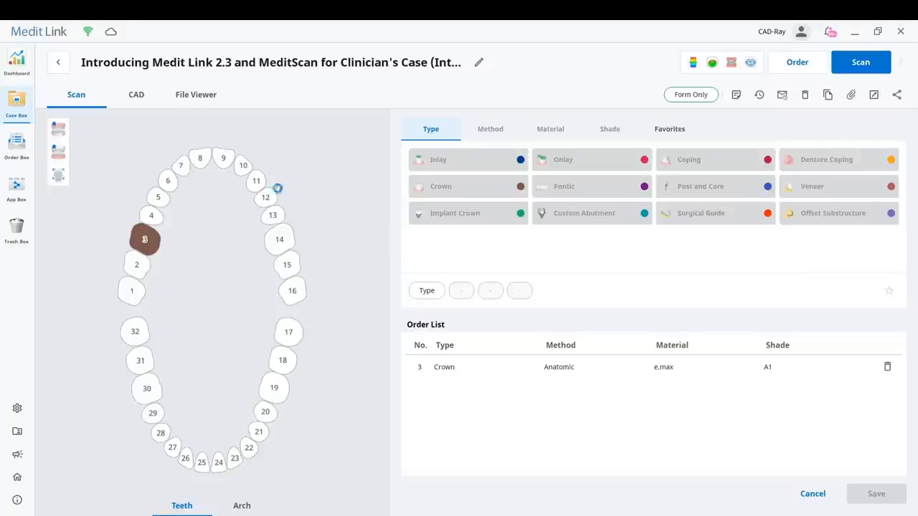
Step: Add the maxilla pre-op and face scans to the case form, and reopen Medit Scan for Clinics without connecting a scanner
left_click(58, 128)
left_click(60, 178)
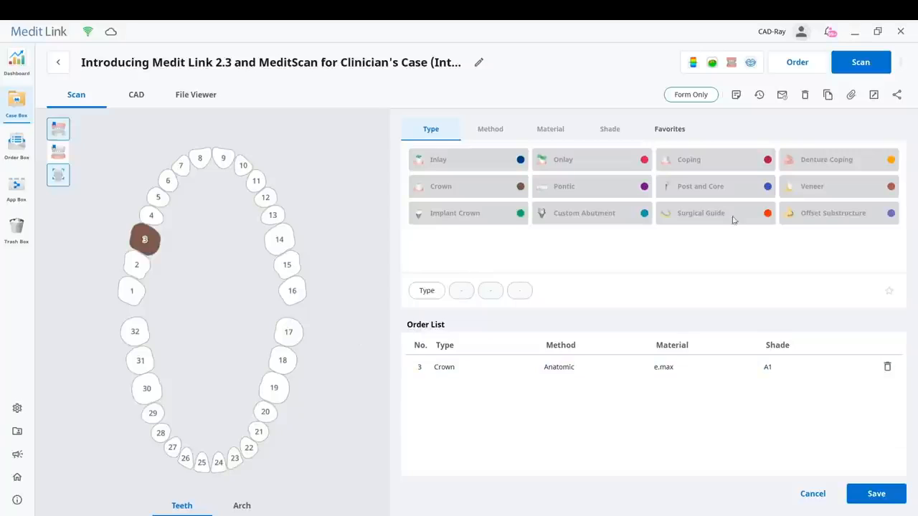
left_click(861, 63)
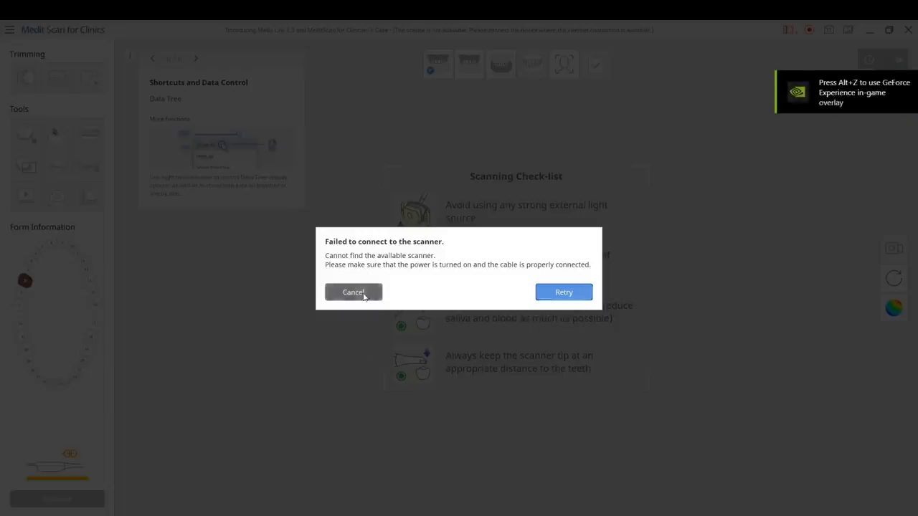
left_click(364, 293)
Step: Read through the Face stage's scanning guide, hide it, and return to the Pre-op for Maxilla stage
left_click(432, 74)
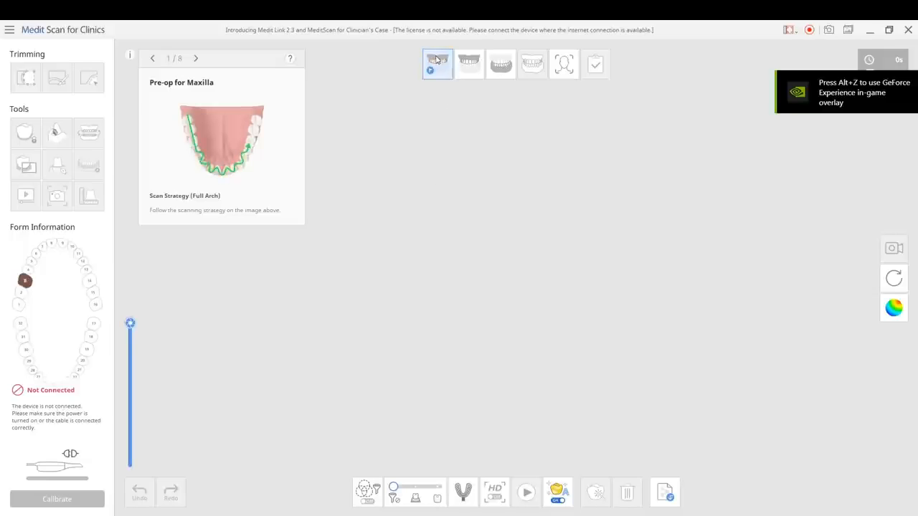
left_click(564, 63)
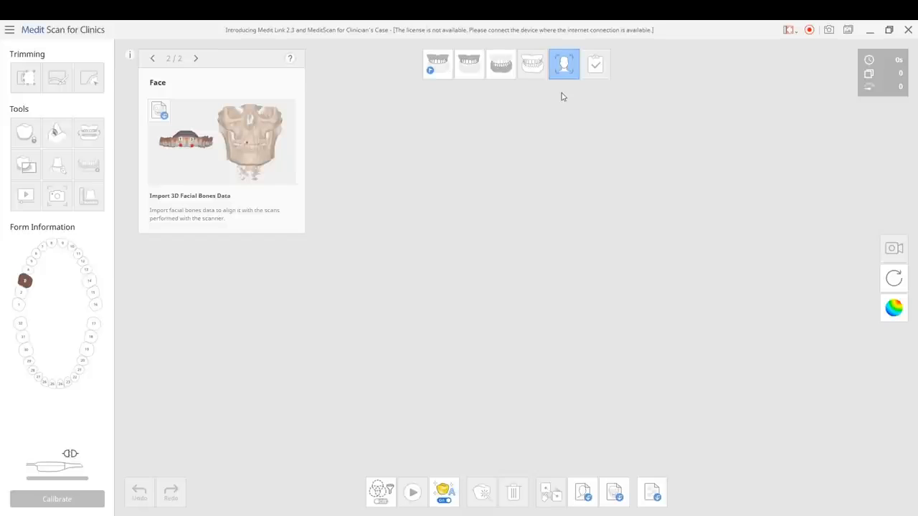
left_click(195, 59)
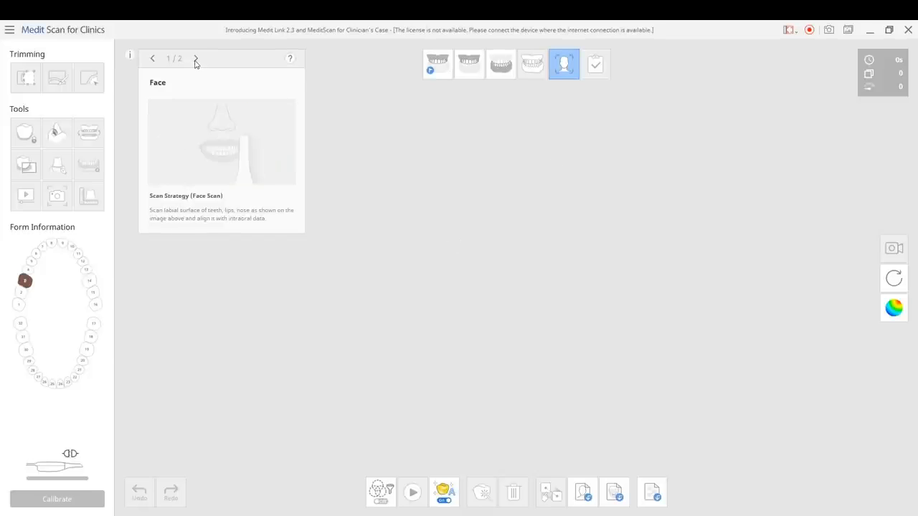
left_click(152, 59)
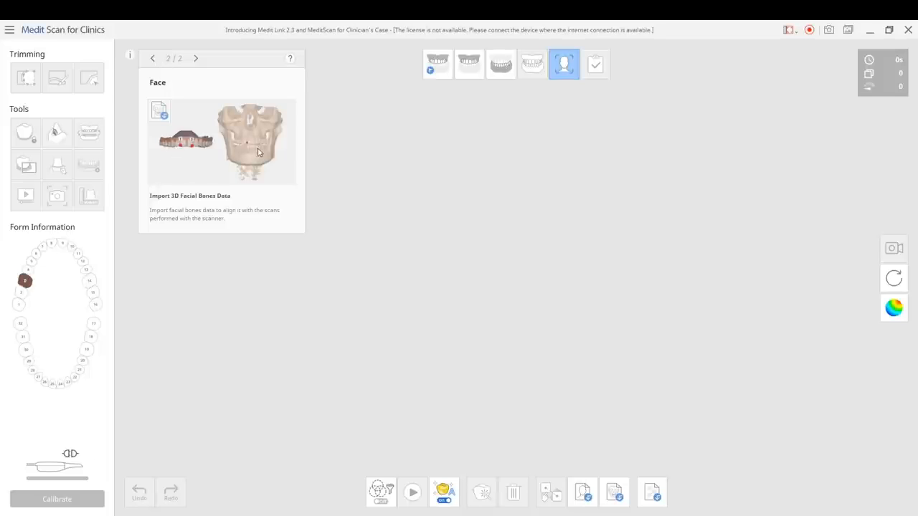
left_click(195, 59)
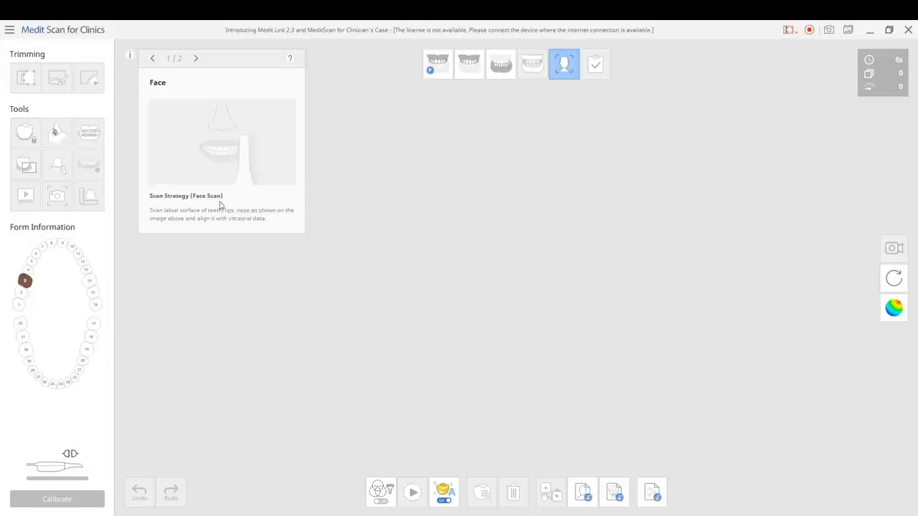
left_click(130, 56)
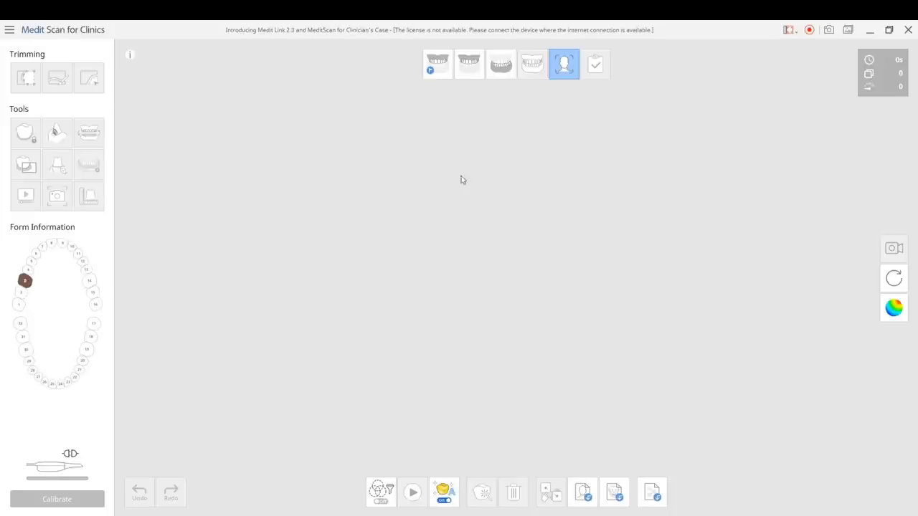
left_click(442, 70)
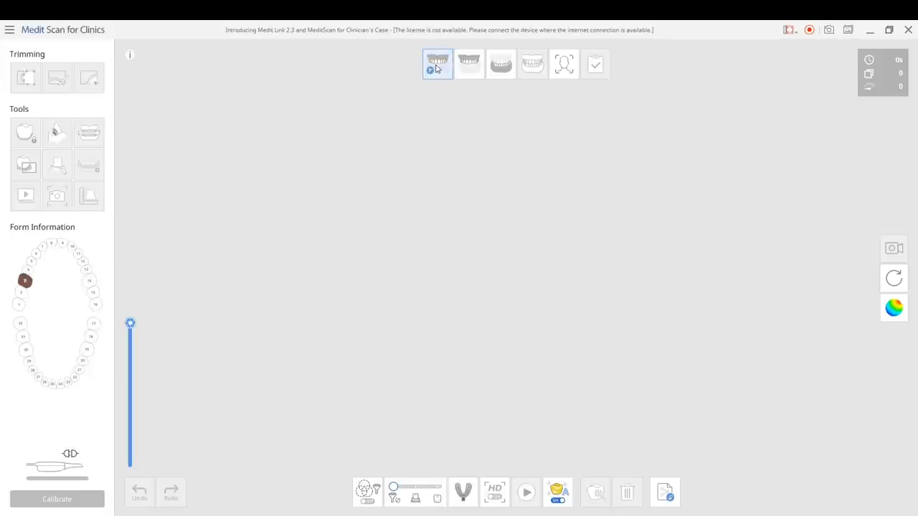
Step: Open the Maxilla scan stage, followed by the Mandible scan stage
left_click(469, 68)
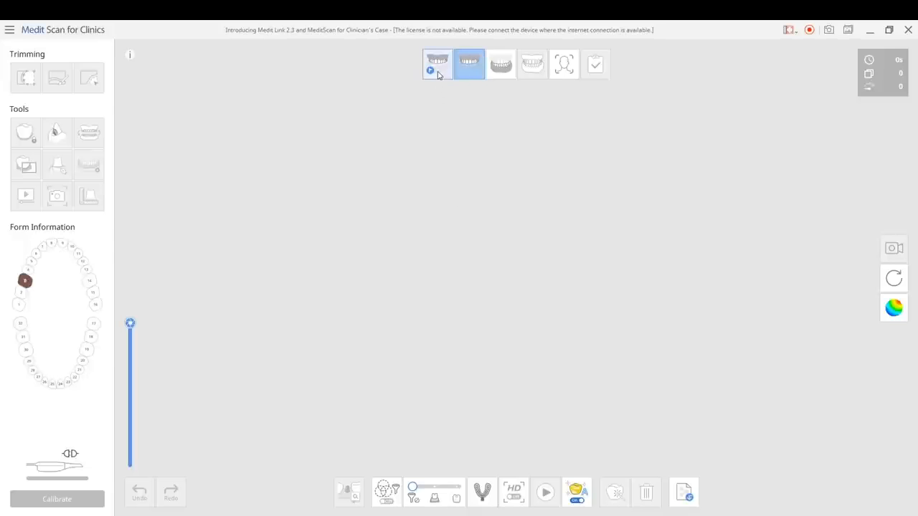
left_click(502, 72)
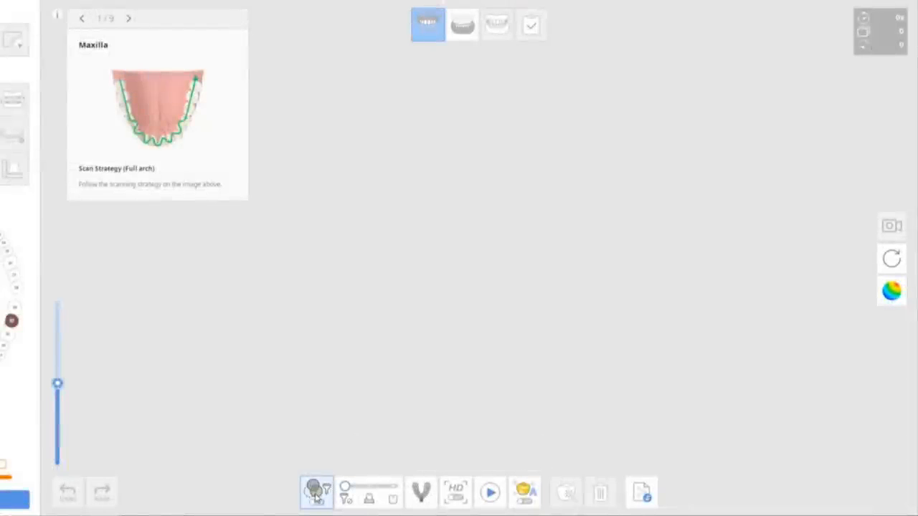
Step: Turn on Smart Scan Filtering in the Maxilla stage, and register a blue colour to filter through Color Filter recognition
left_click(316, 494)
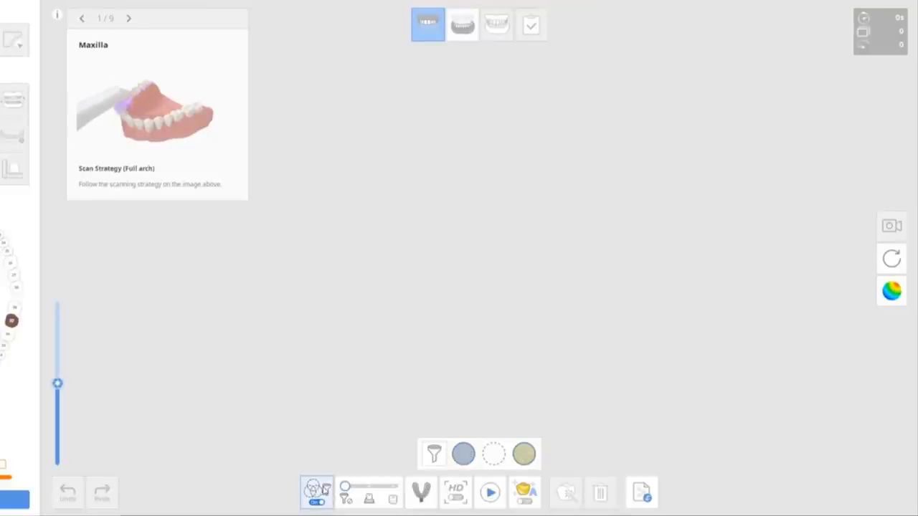
left_click(433, 453)
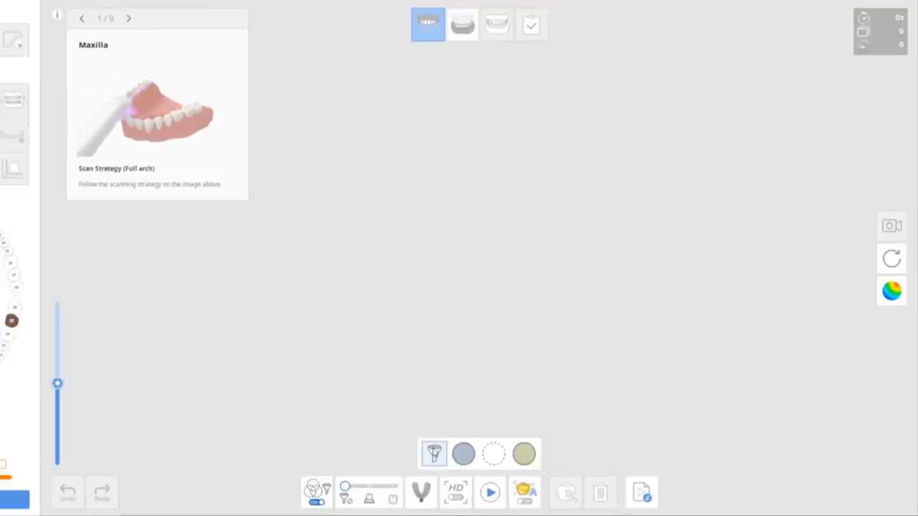
left_click(418, 208)
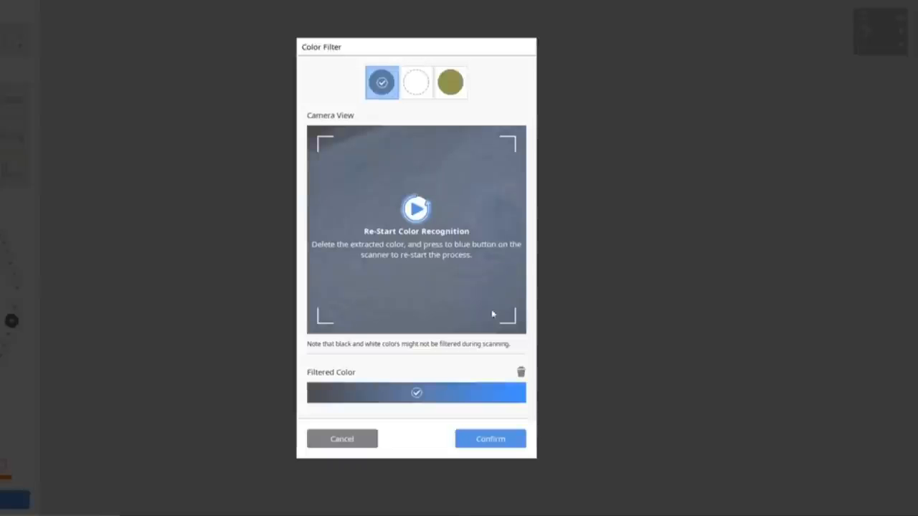
left_click(485, 439)
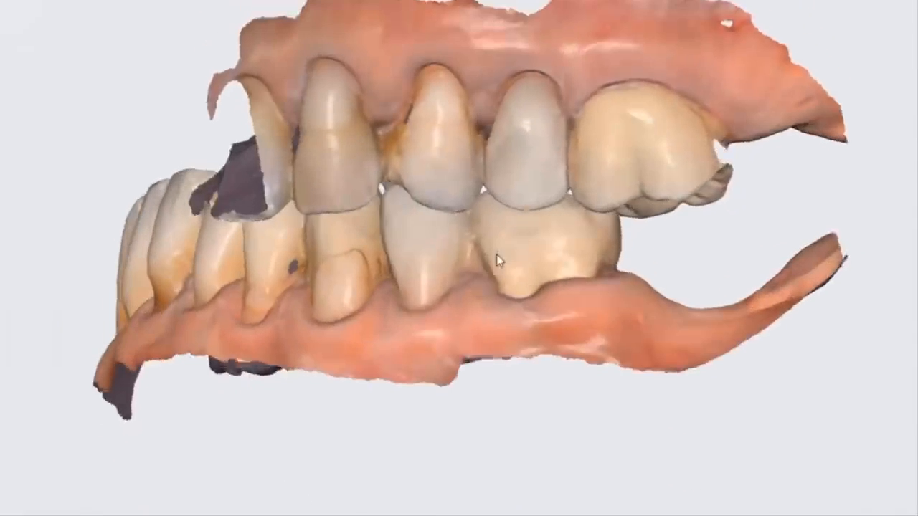
Step: Hide the maxilla and examine the occlusal surfaces of the mandible scan
left_click(3, 79)
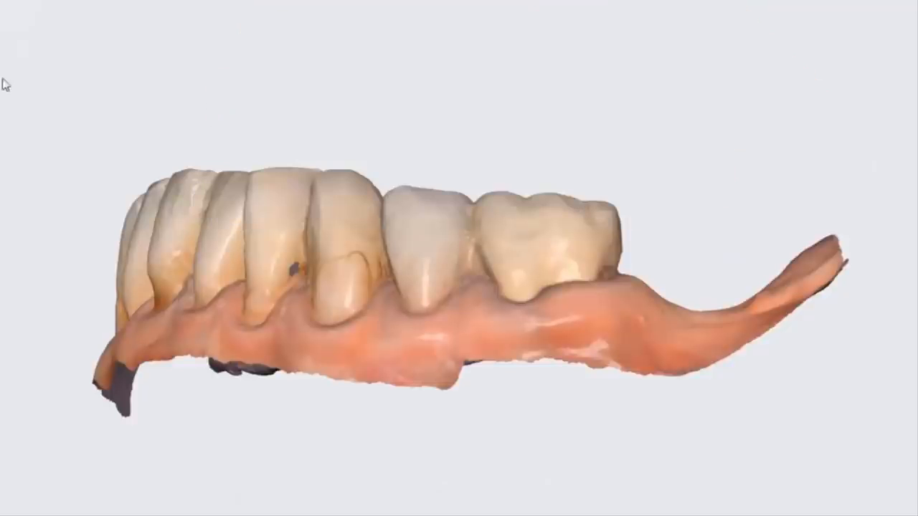
right_click_drag(129, 116, 321, 199)
scroll(359, 218, "down", 1)
scroll(325, 225, "down", 1)
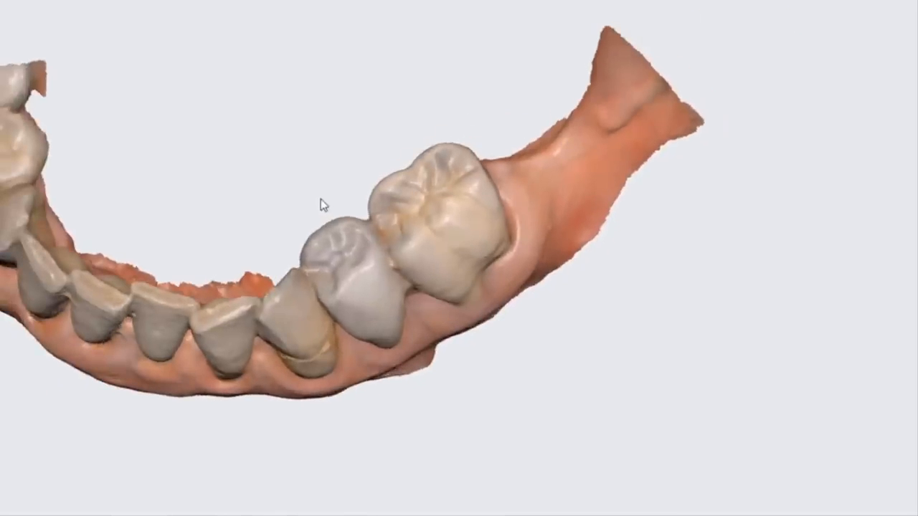
right_click_drag(275, 223, 267, 224)
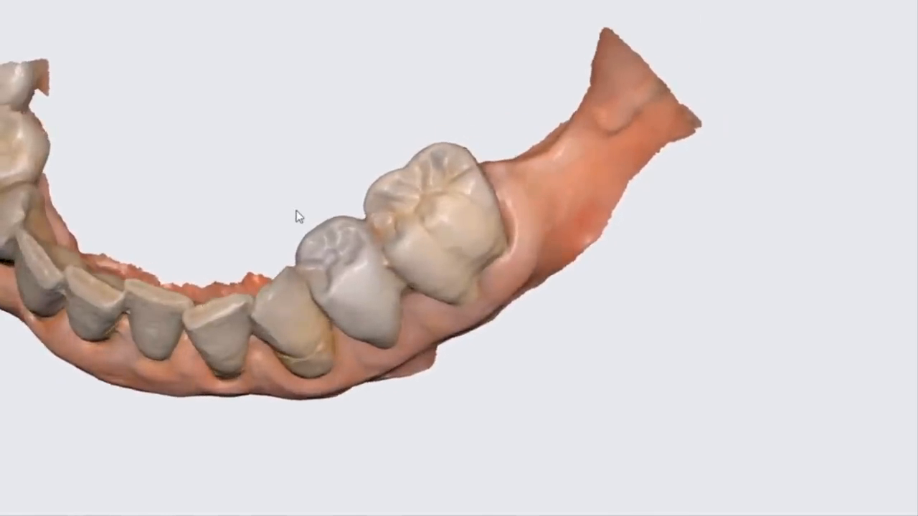
middle_click_drag(297, 213, 334, 227)
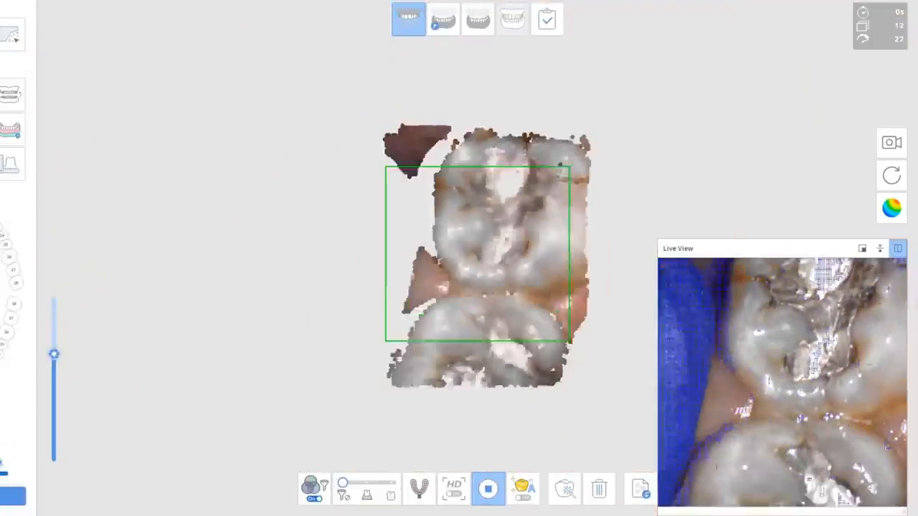
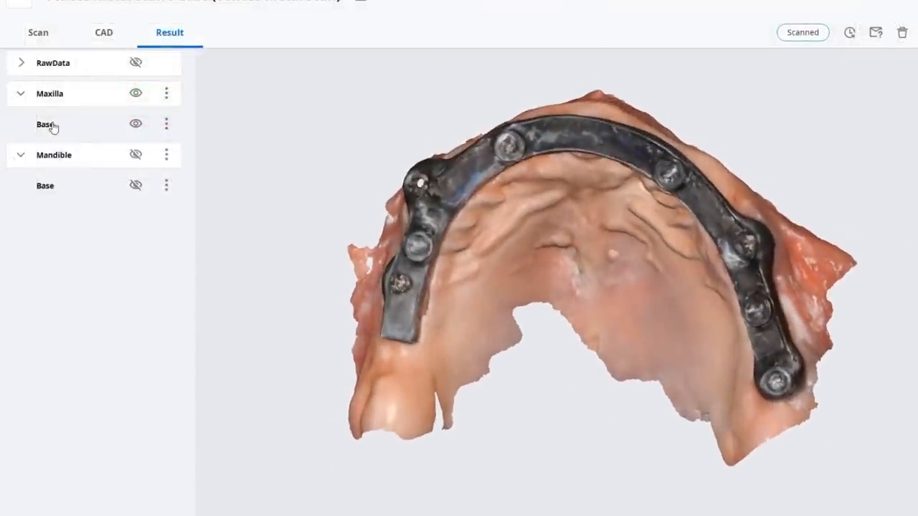
Step: Make the Maxilla base translucent, examine the metal bar from another angle, and restore the base's full opacity
left_click_drag(84, 130, 48, 126)
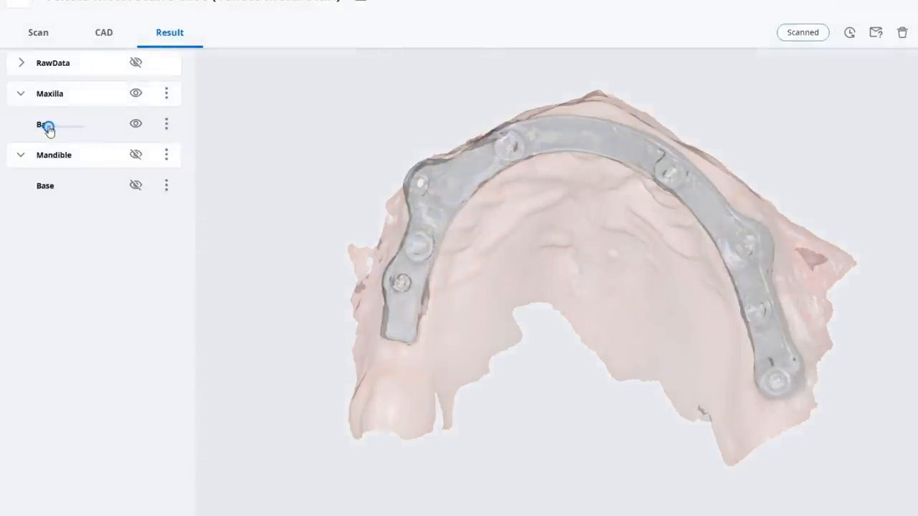
right_click_drag(588, 154, 498, 165)
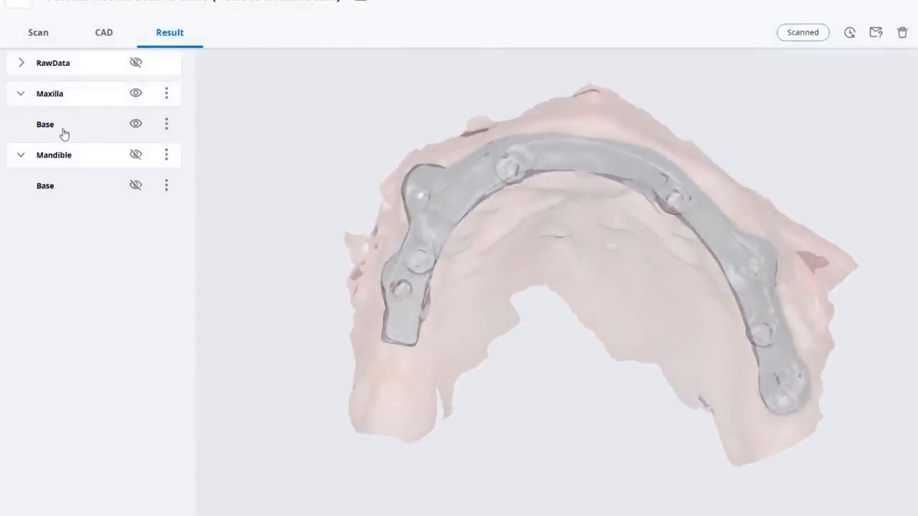
left_click_drag(48, 128, 93, 129)
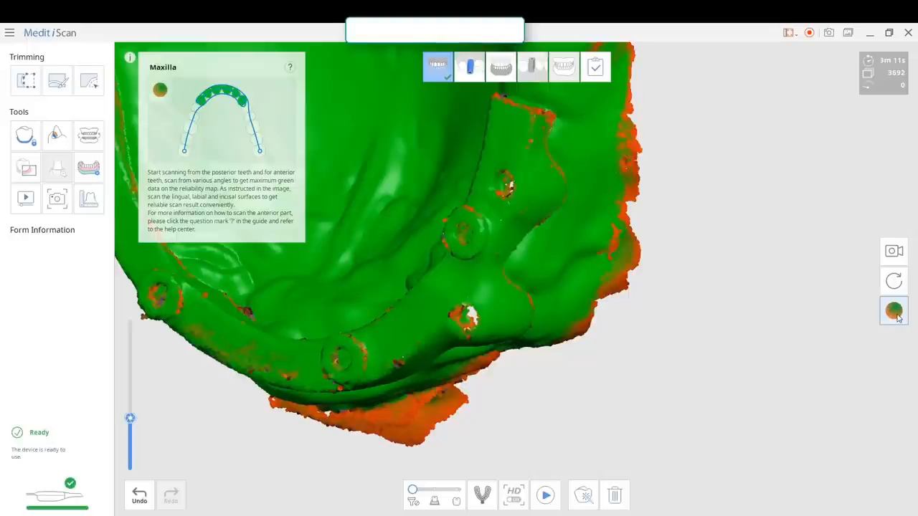
Step: Toggle the reliability map display of the maxilla bar scan and examine the scan from another angle
left_click(896, 317)
right_click_drag(393, 287, 599, 247)
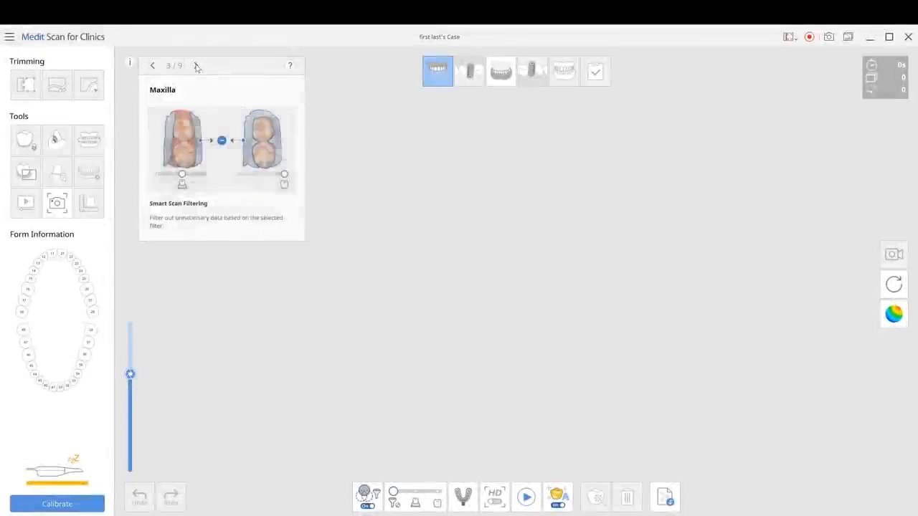
Step: Page through the Maxilla scanning guide to the Import Scan Data page, and examine the imported maxilla scan
left_click(198, 66)
left_click(197, 66)
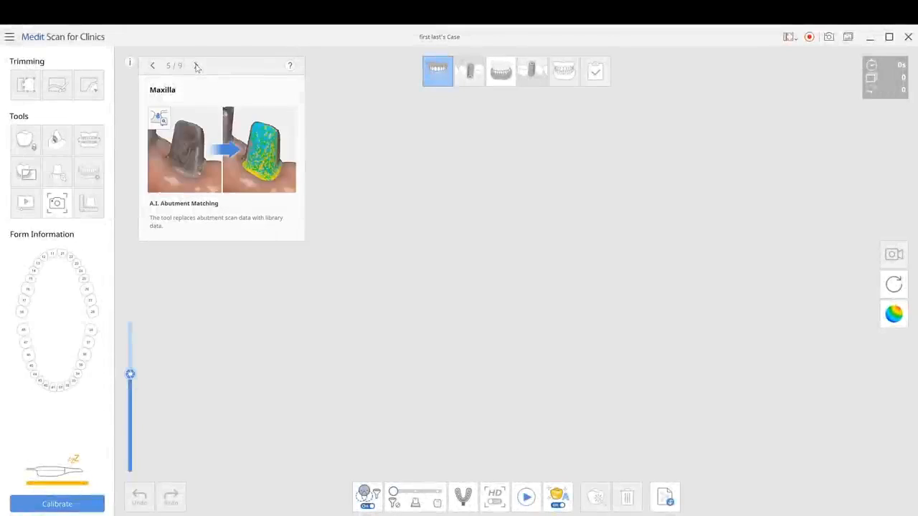
left_click(198, 66)
left_click(197, 66)
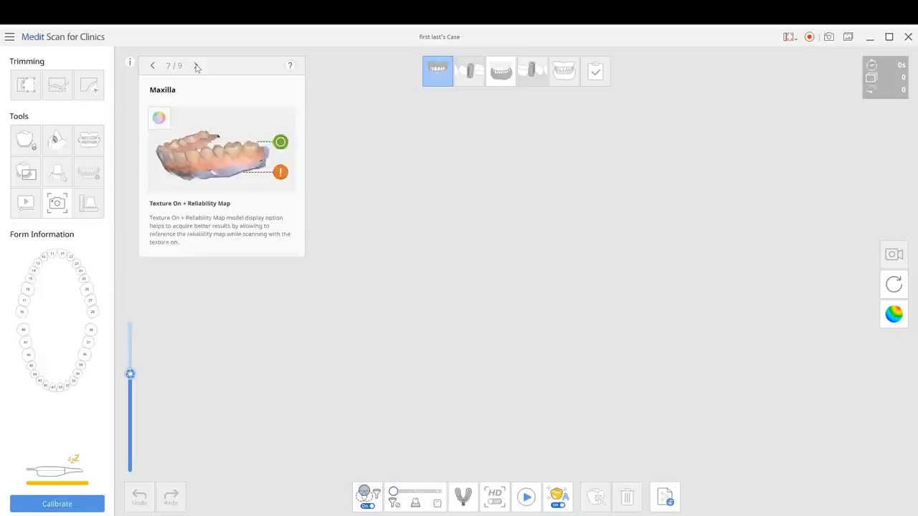
left_click(197, 66)
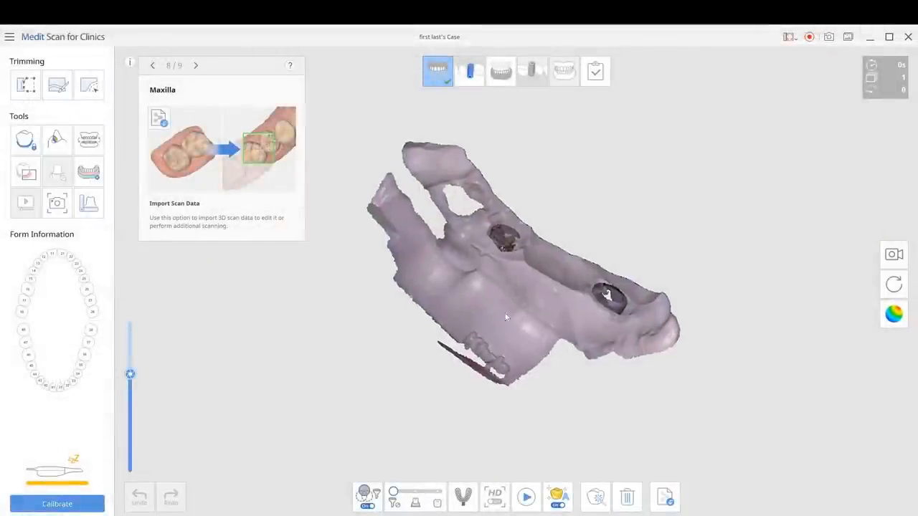
right_click_drag(506, 317, 442, 364)
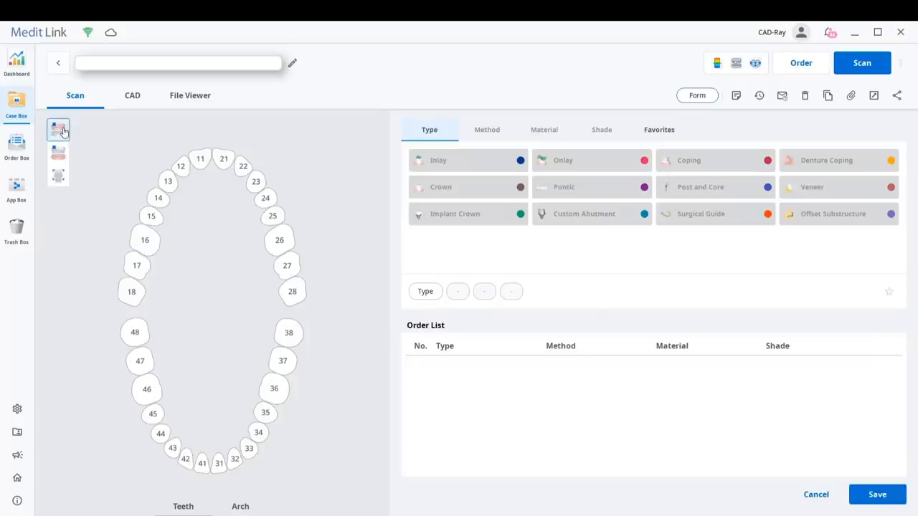
Step: Order an anatomic e.max crown in shade A2 for tooth 16, and launch scanning from the case form
left_click(145, 240)
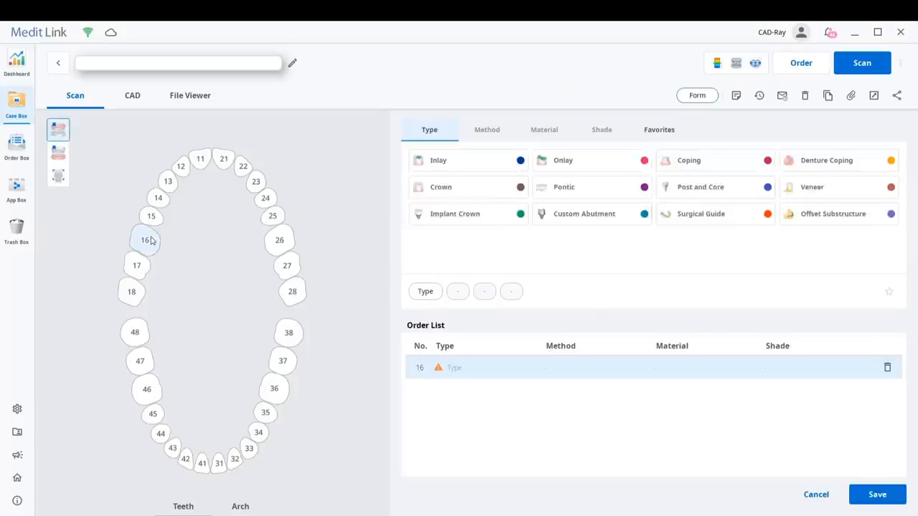
left_click(446, 187)
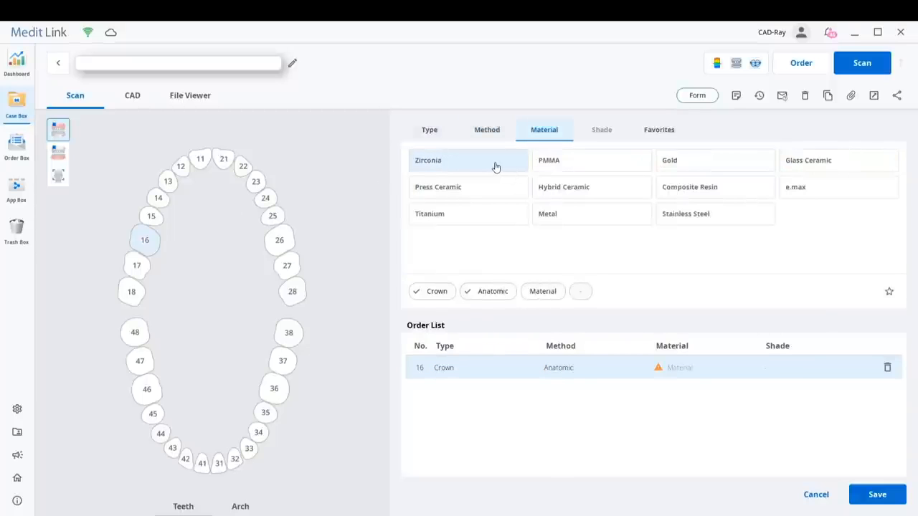
left_click(803, 190)
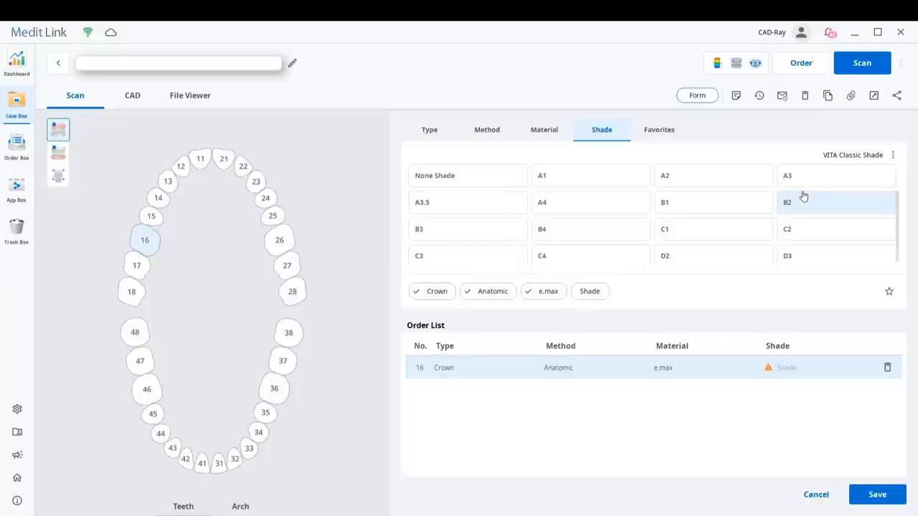
left_click(696, 184)
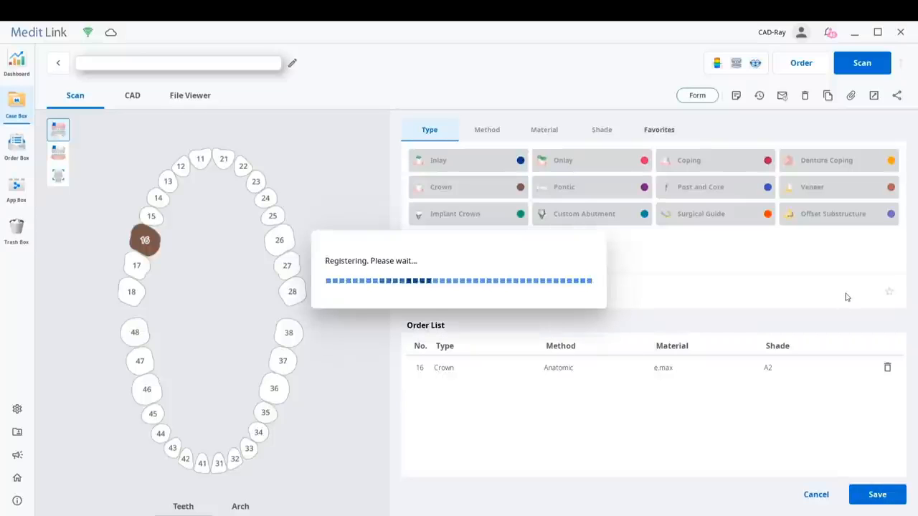
left_click(866, 64)
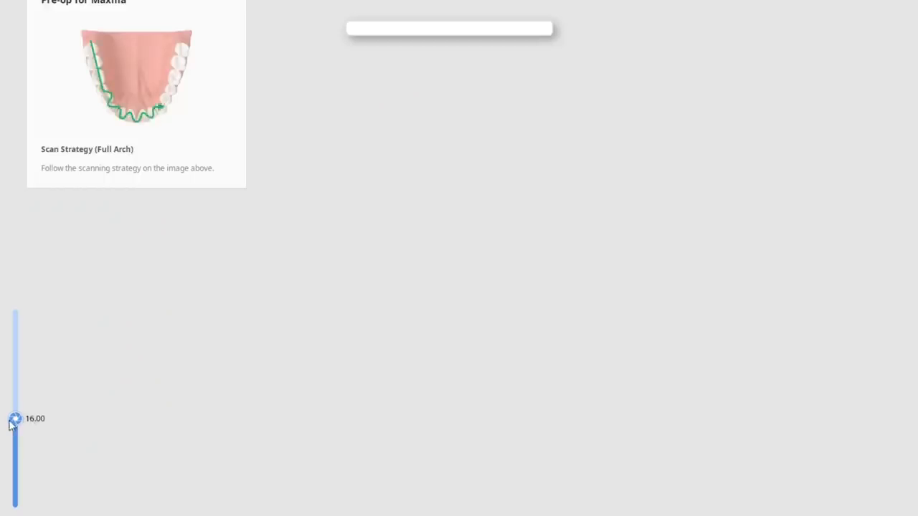
Step: Increase the scan depth in the Pre-op for Maxilla stage, and inspect the scan carried over to the Maxilla stage
left_click_drag(15, 421, 15, 409)
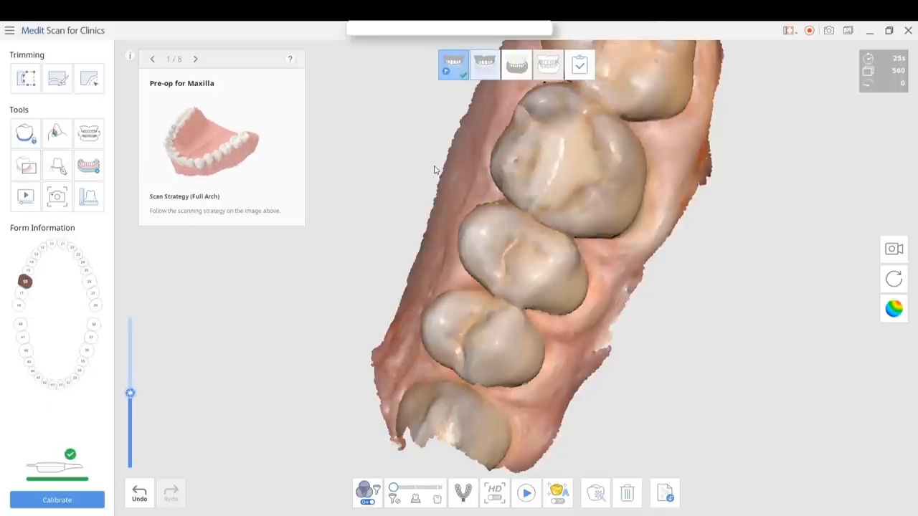
right_click_drag(425, 178, 502, 210)
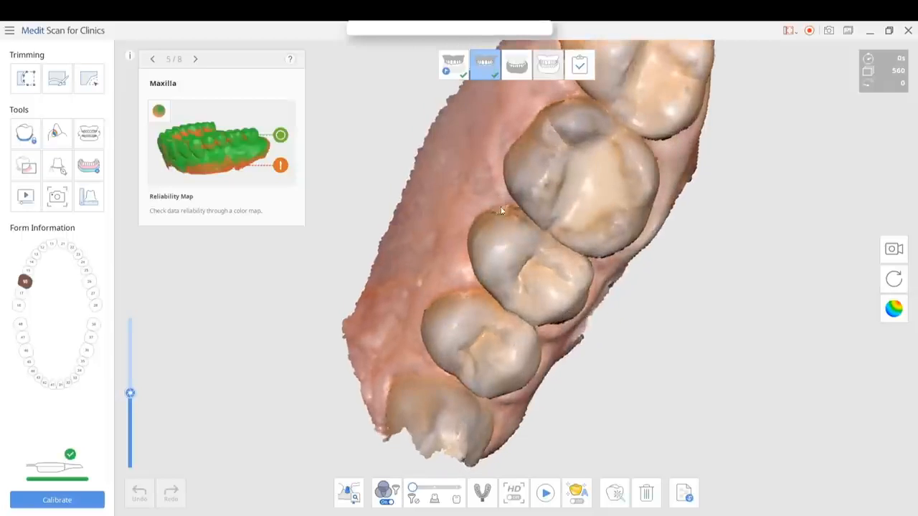
Step: Hide the Maxilla stage's guide, and cut tooth 16 and its surrounding area out of the scan with Polyline Trimming
middle_click_drag(503, 211, 485, 284)
scroll(485, 284, "down", 1)
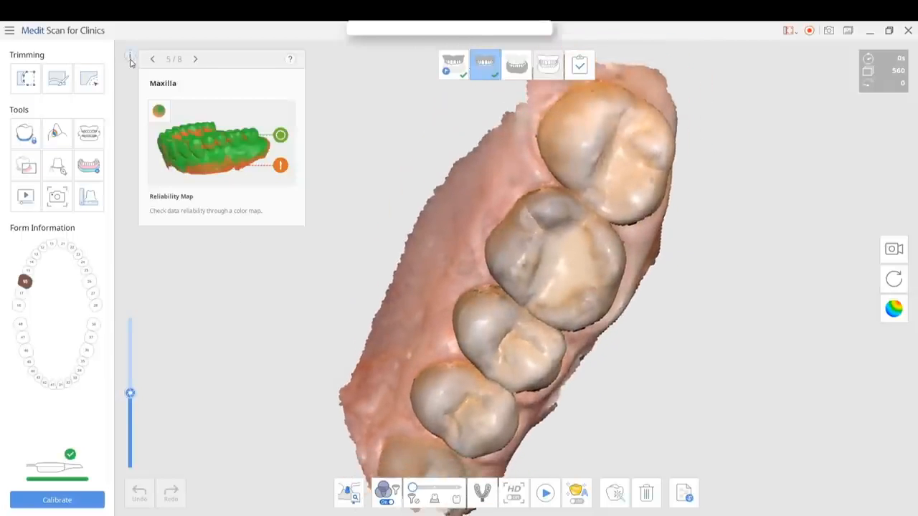
right_click_drag(461, 113, 544, 200)
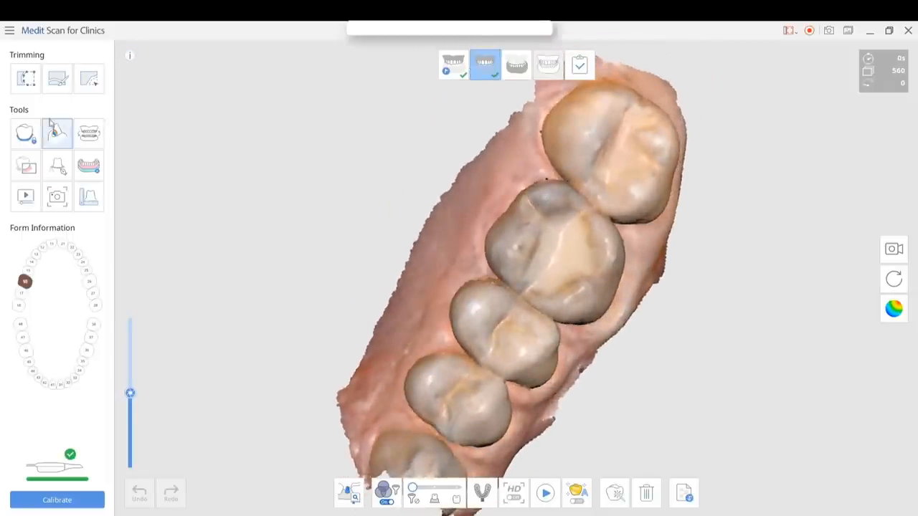
left_click(26, 79)
mouse_move(530, 163)
left_mouse_down()
mouse_move(580, 167)
mouse_move(629, 212)
mouse_move(627, 300)
mouse_move(574, 341)
mouse_move(476, 272)
mouse_move(466, 250)
left_mouse_up()
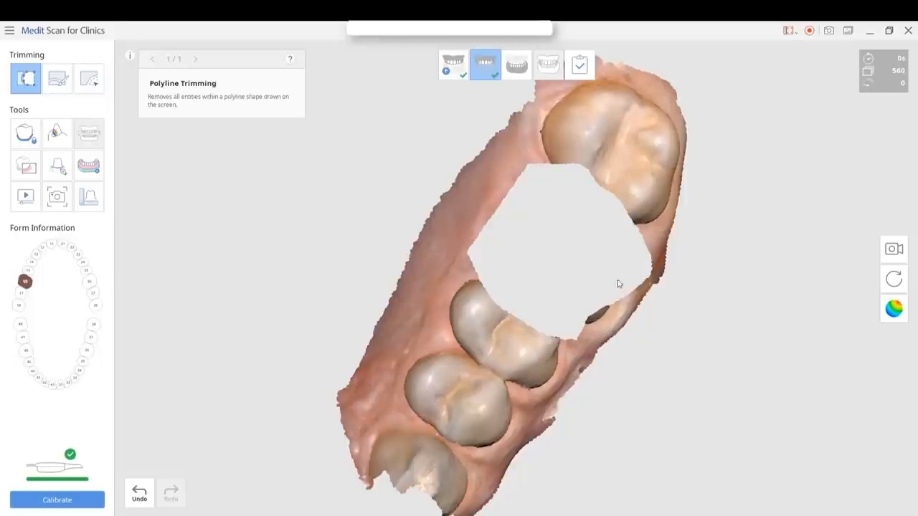
mouse_move(595, 335)
left_mouse_down()
mouse_move(548, 322)
mouse_move(554, 303)
left_mouse_up()
right_click_drag(614, 293, 584, 245)
Step: Open the Mandible stage and inspect the scanned lower arch
left_click(526, 72)
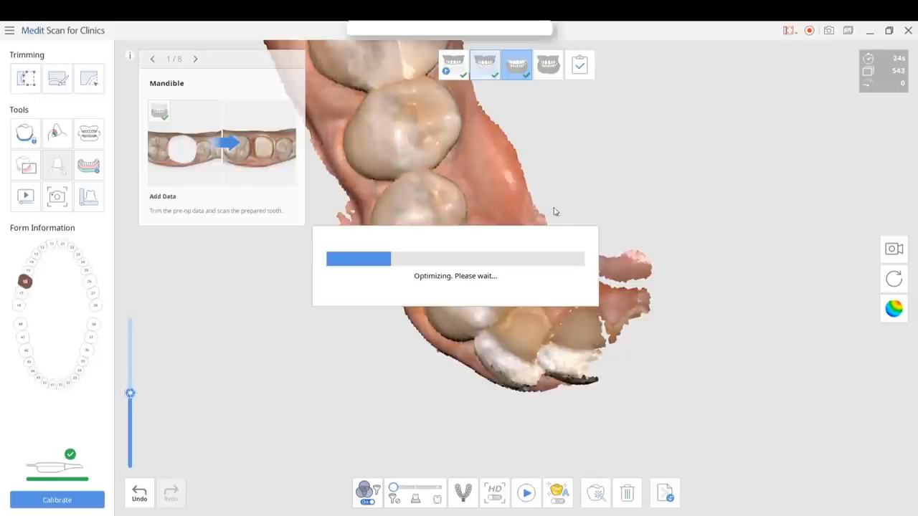
right_click_drag(614, 235, 549, 248)
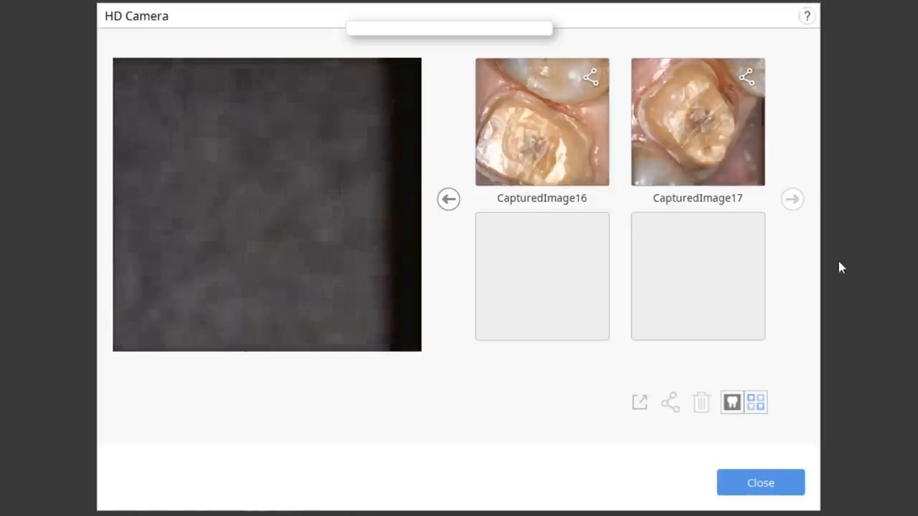
Step: Finish both HD Camera sessions with photos of the prepared tooth and close the camera window
left_click(781, 485)
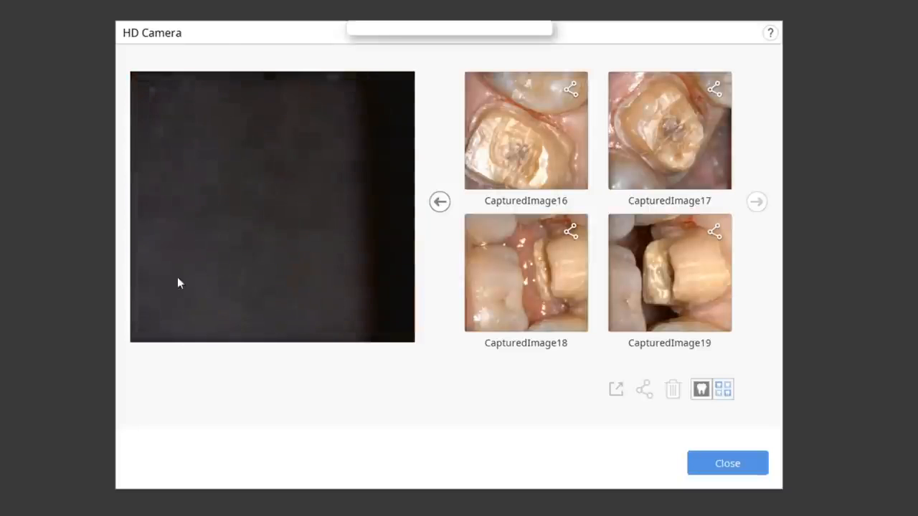
left_click(703, 471)
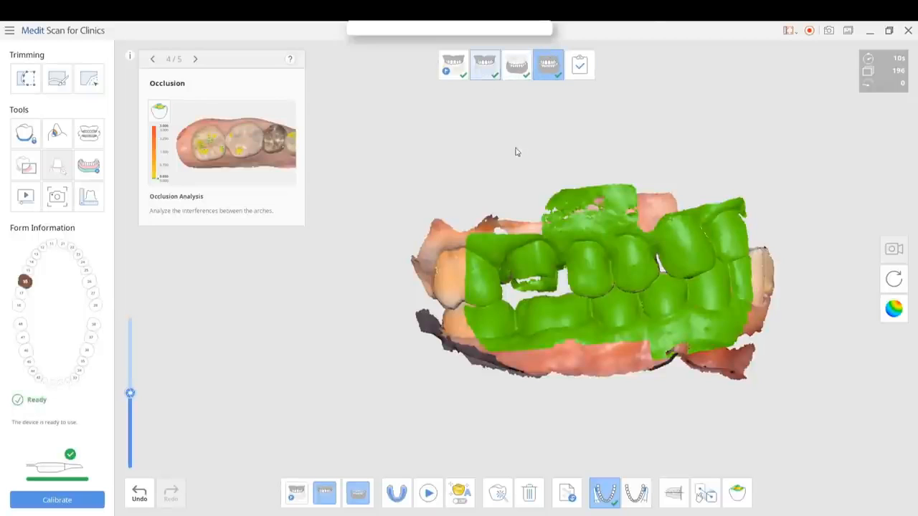
Step: Examine the aligned arches in the Occlusion stage, and open the HD Camera from the Maxilla stage
right_click_drag(486, 250, 610, 154)
right_click_drag(640, 300, 440, 394)
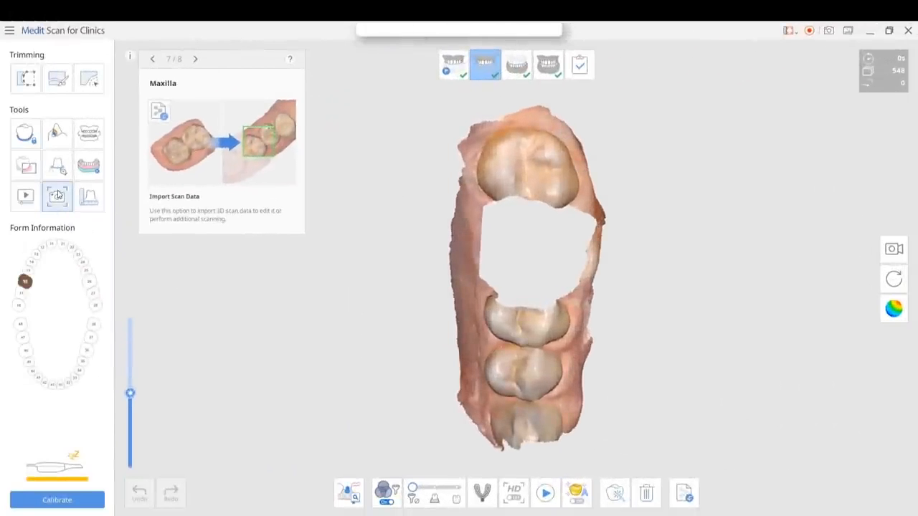
left_click(57, 194)
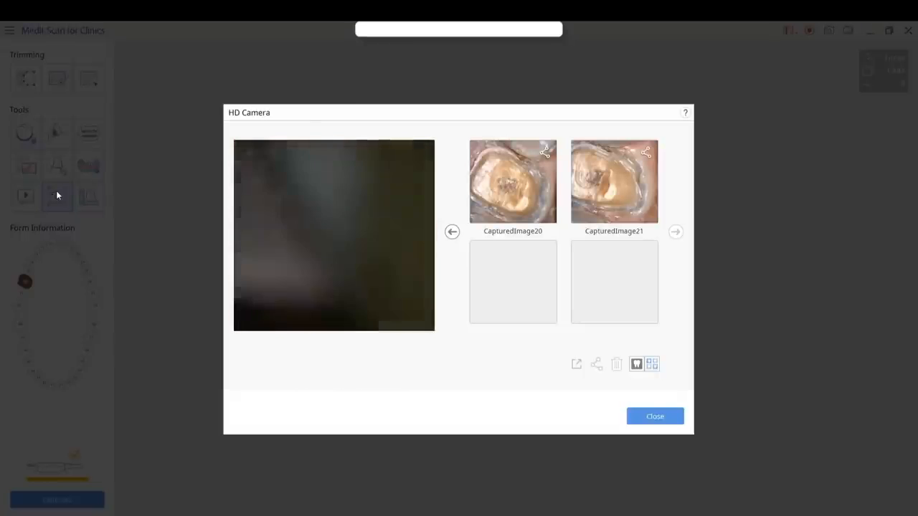
Step: Close the HD Camera and complete the scan, choosing to process the model without a base
left_click(648, 414)
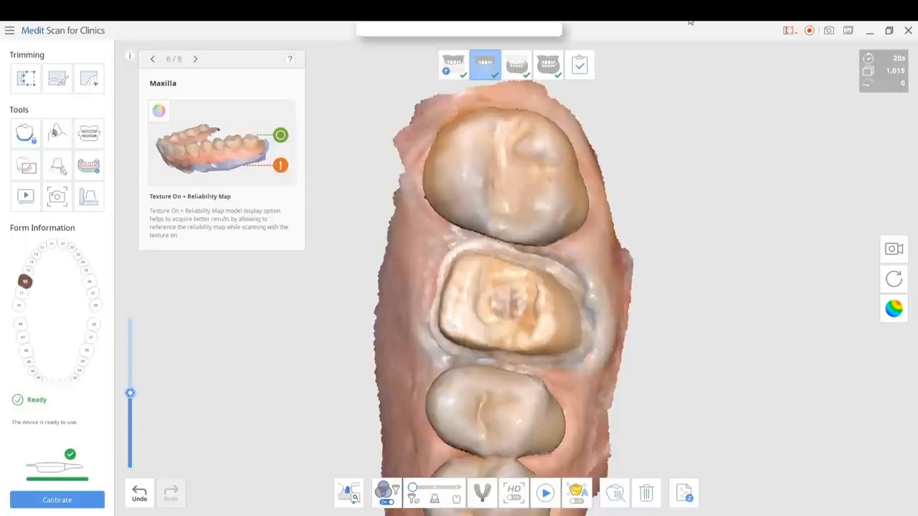
left_click(583, 63)
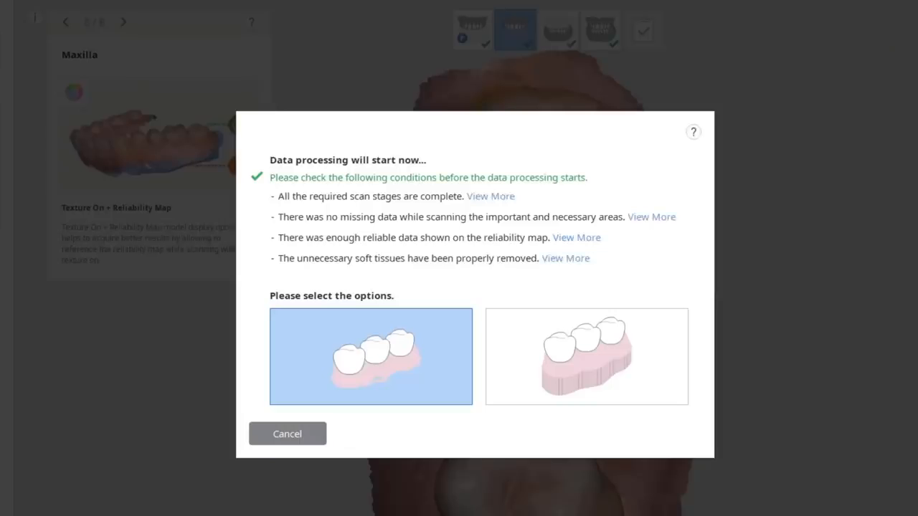
left_click(328, 349)
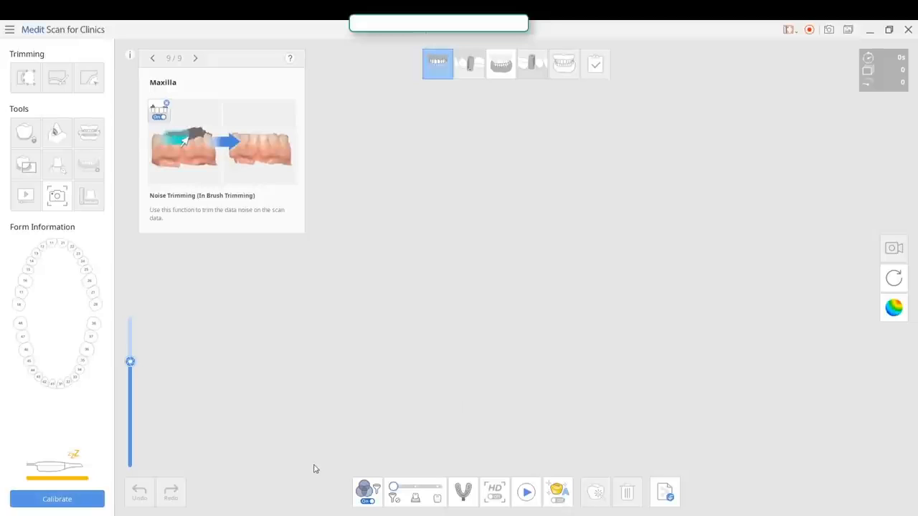
Step: Cut the prepared posterior teeth and their surrounding tissue out of the Mandible scan with Polyline Trimming
left_click(367, 490)
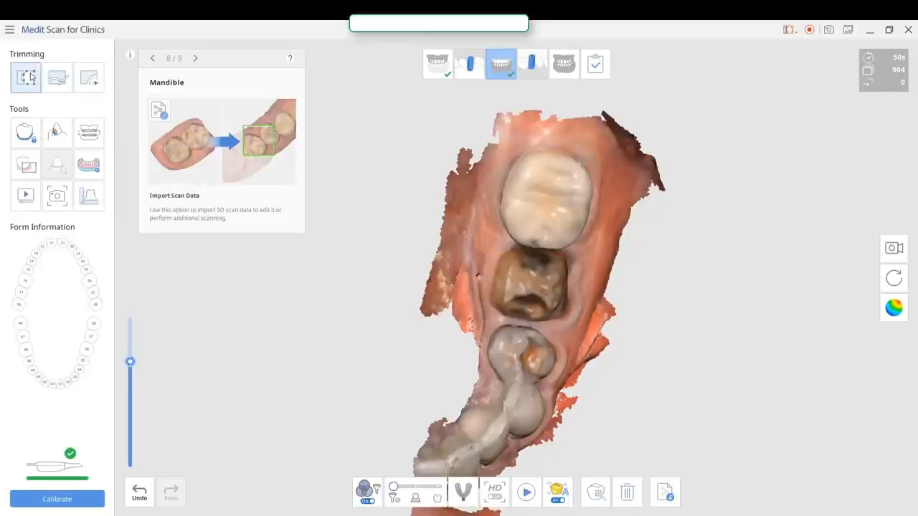
left_click(487, 238)
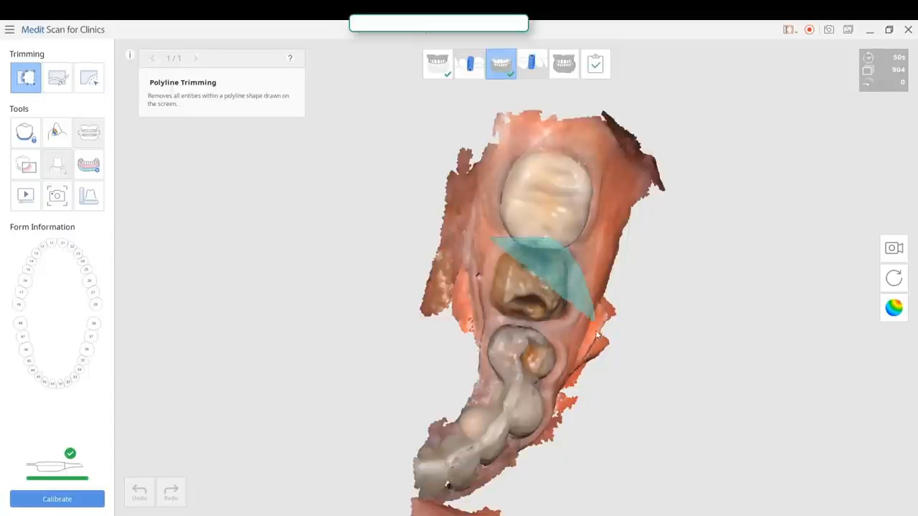
double_click(474, 353)
Step: Record the bite in the Occlusion stage, and scan the prepared lower teeth into the trimmed gap of the Mandible scan
left_click(559, 71)
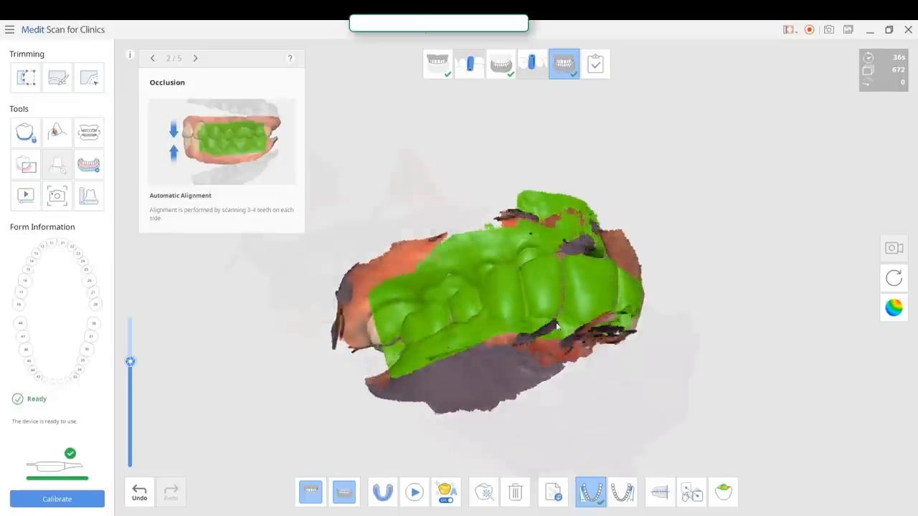
left_click(506, 74)
right_click_drag(521, 209, 469, 308)
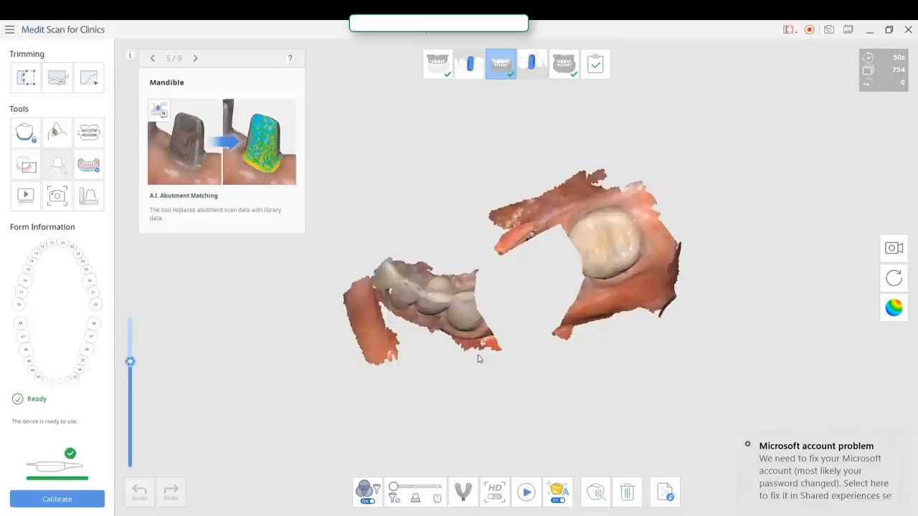
key("space")
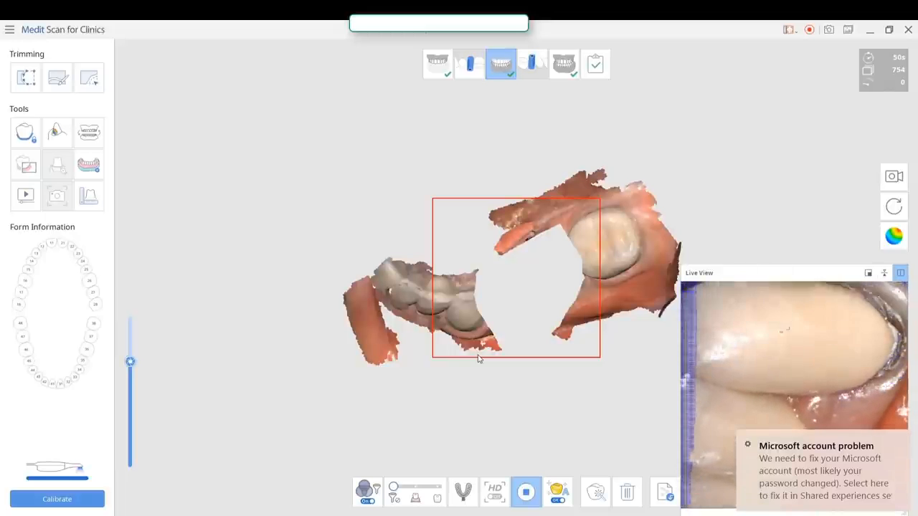
key("space")
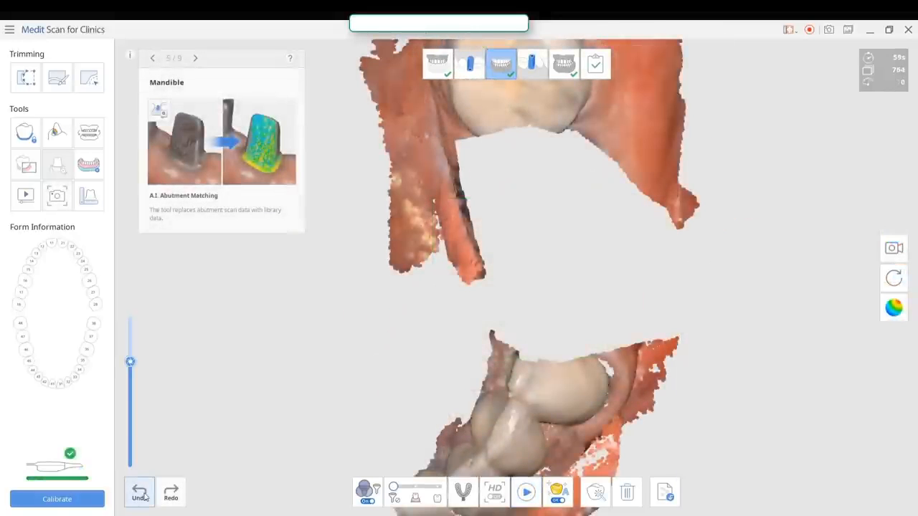
key("space")
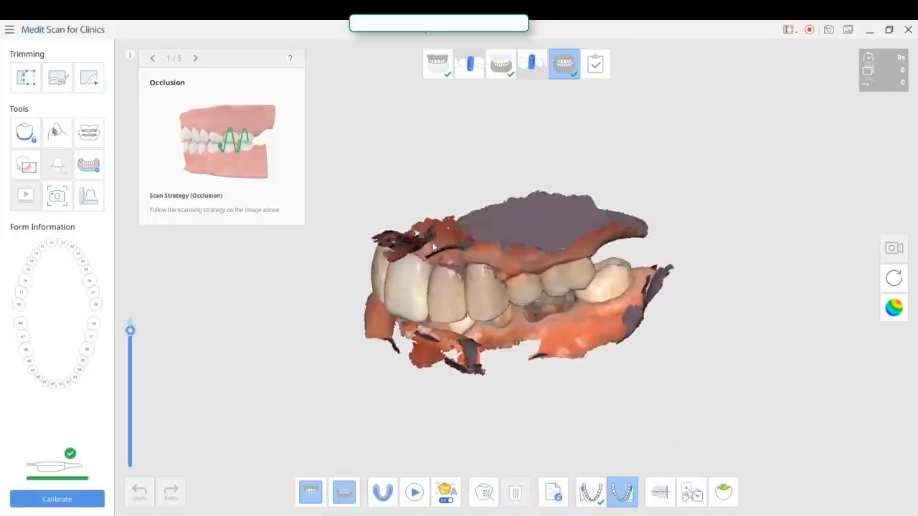
right_click_drag(447, 218, 350, 304)
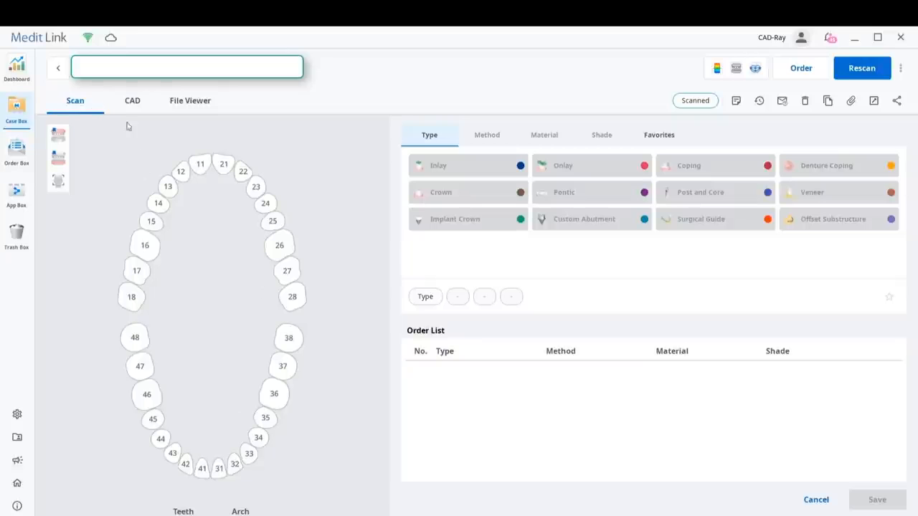
Step: Review tooth 36's anatomic crown details, parameters and advanced parameters in the case's CAD form, leaving them without saving
left_click(142, 106)
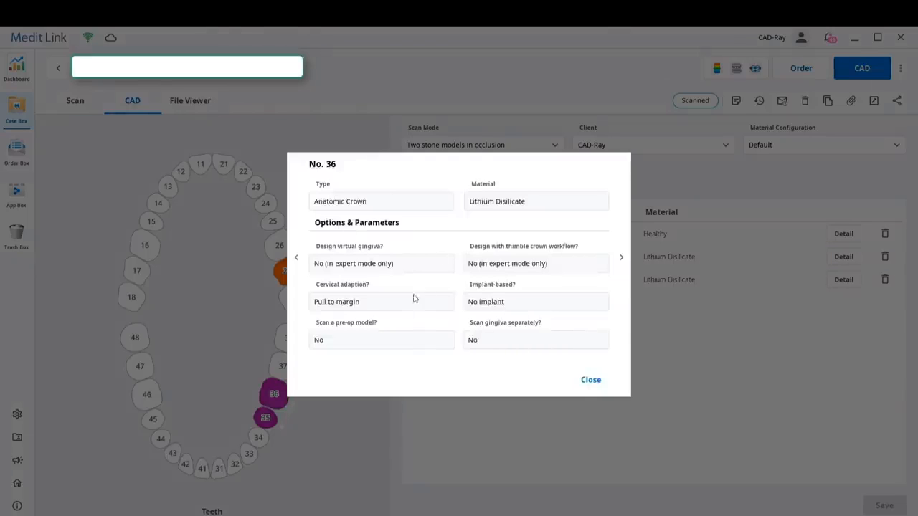
left_click(591, 381)
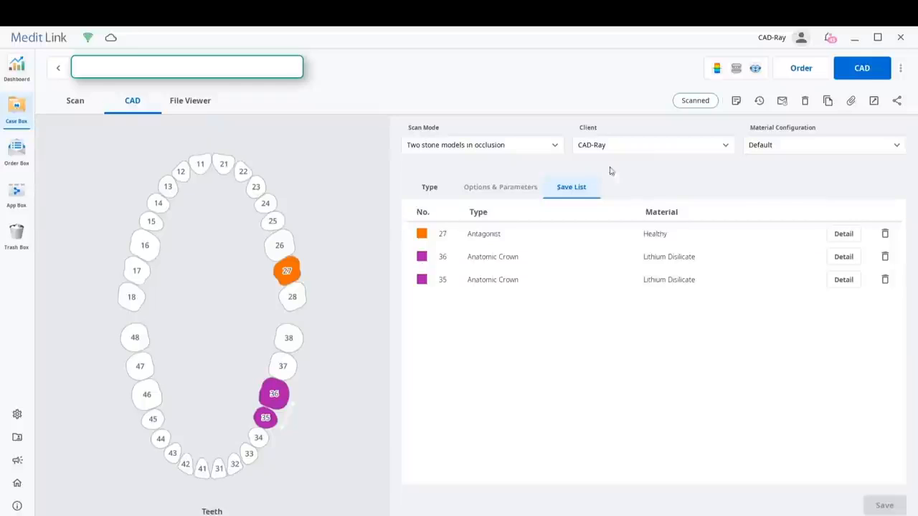
left_click(667, 260)
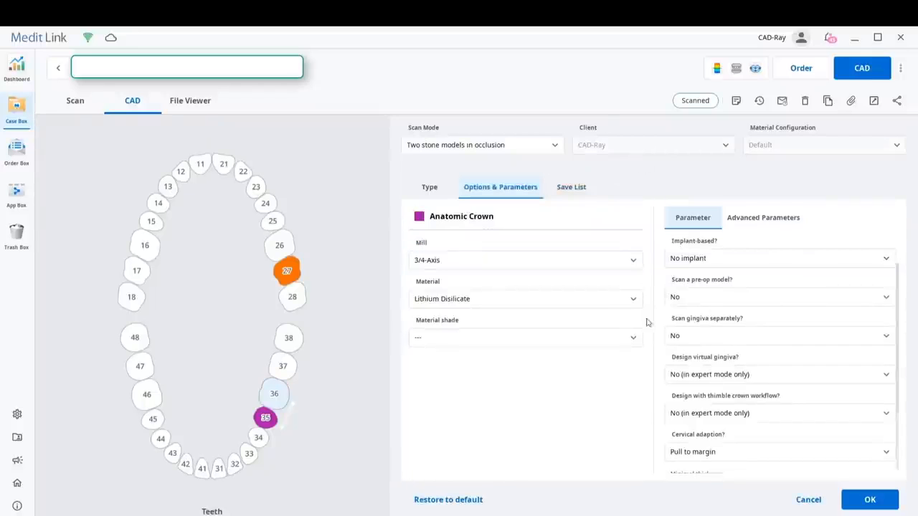
left_click(760, 219)
scroll(802, 406, "down", 10)
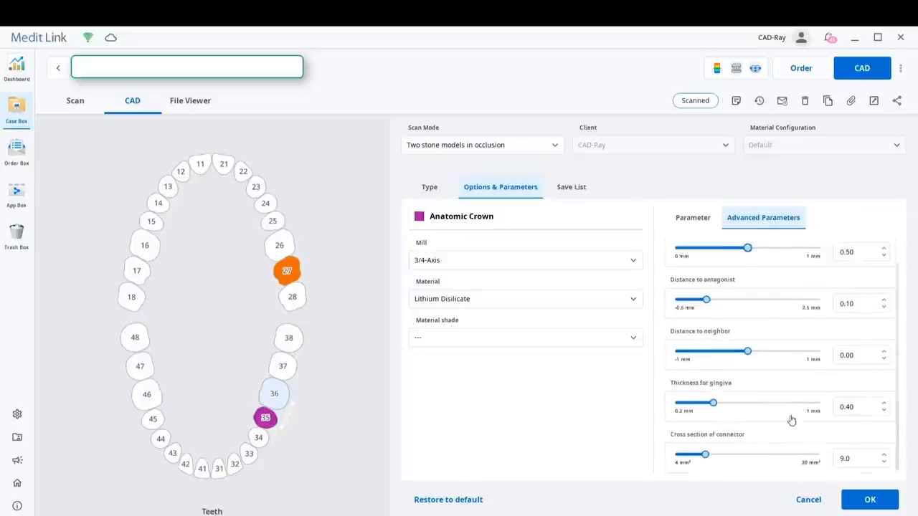
scroll(789, 414, "up", 5)
left_click(690, 217)
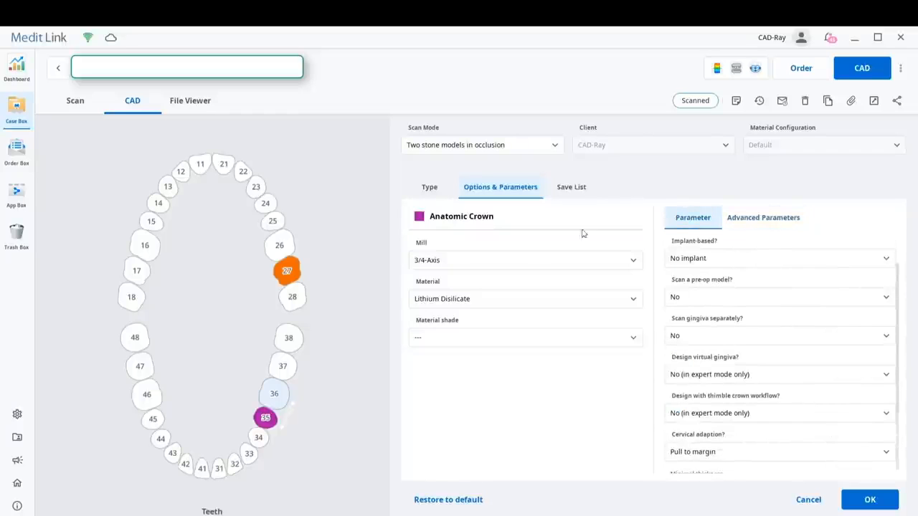
left_click(808, 500)
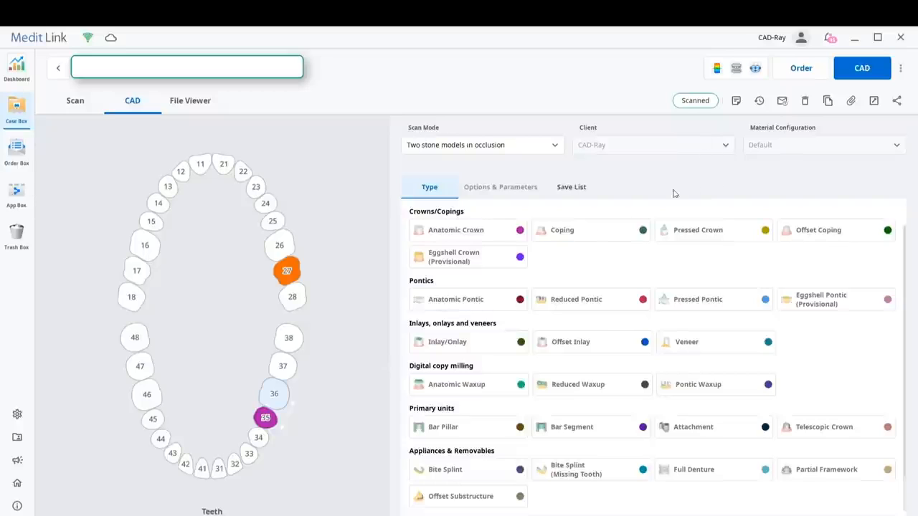
left_click(276, 396)
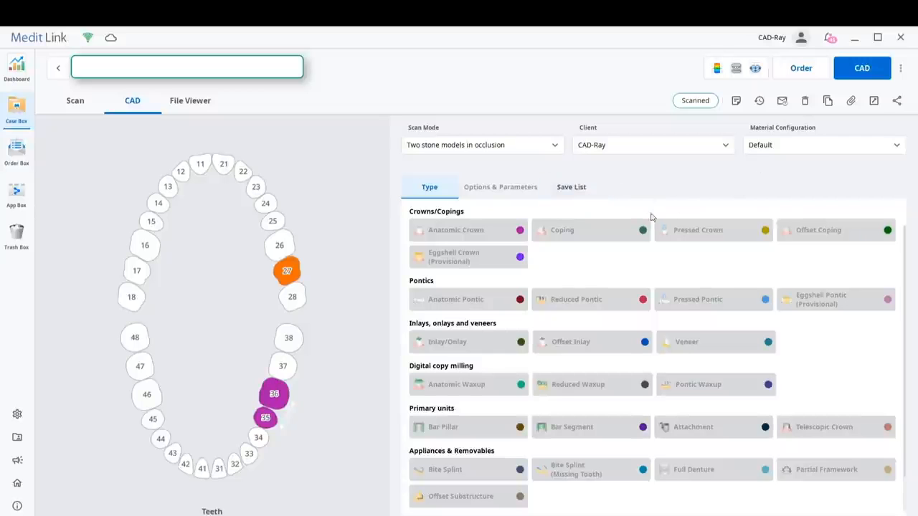
scroll(822, 426, "down", 2)
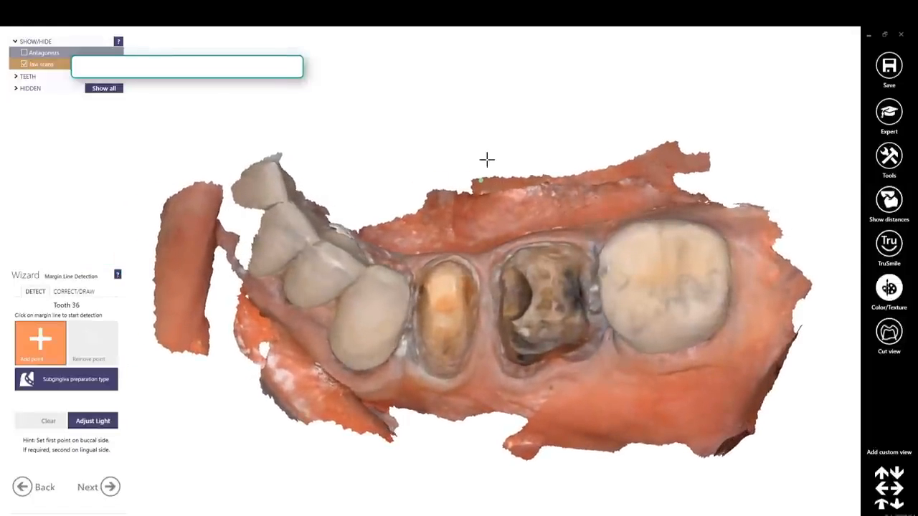
Step: In the CAD wizard's Margin Line Detection, use Draw for tooth 36's margin and redraw the outer margin line of tooth 35
left_click(75, 294)
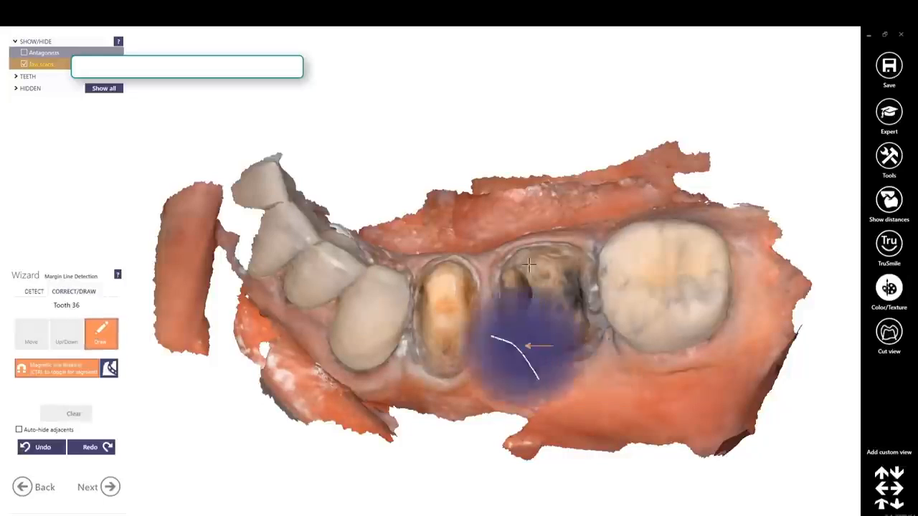
right_click_drag(556, 279, 546, 247)
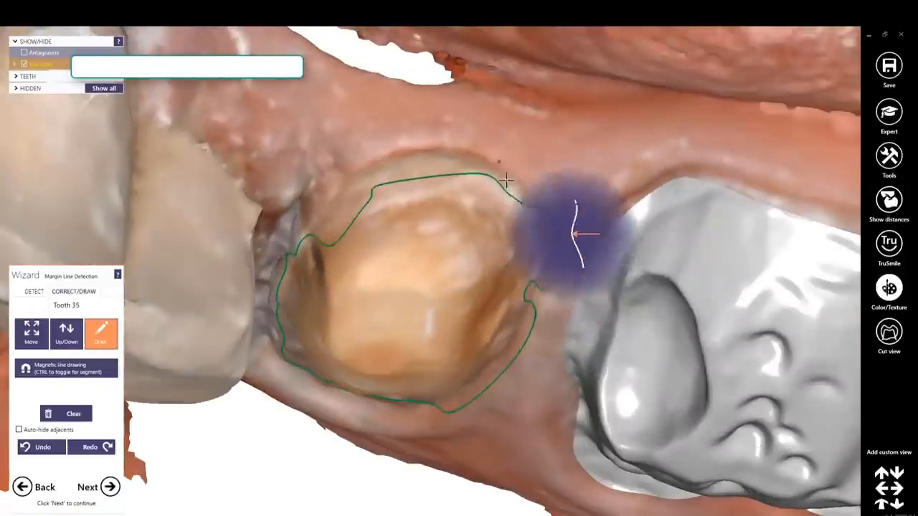
left_click_drag(507, 180, 429, 165)
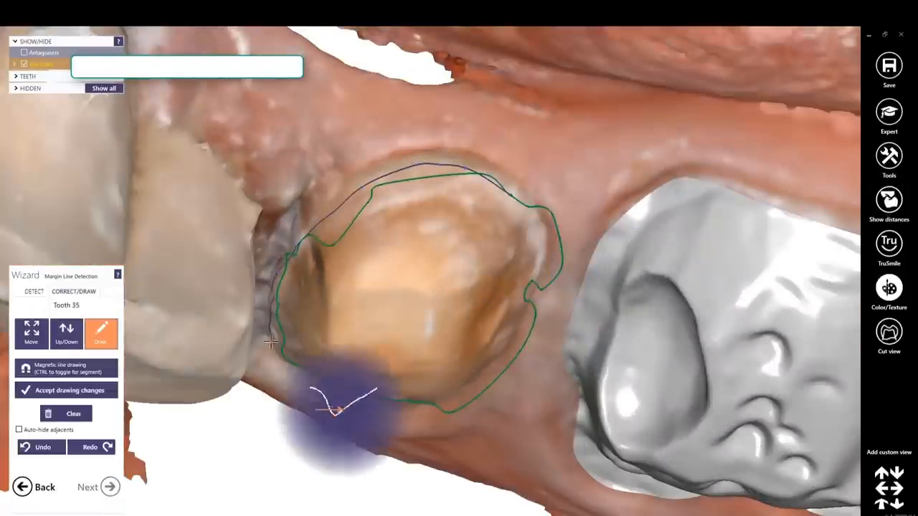